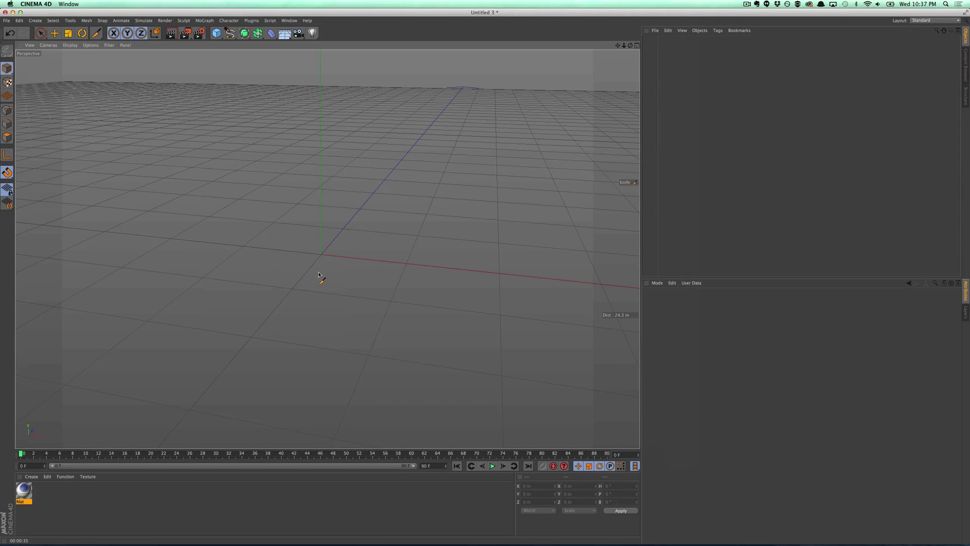
Switch to Finder and examine the poker chip and playing card photos in the ReferenceImages folder.
key(super+Tab)
click(530, 33)
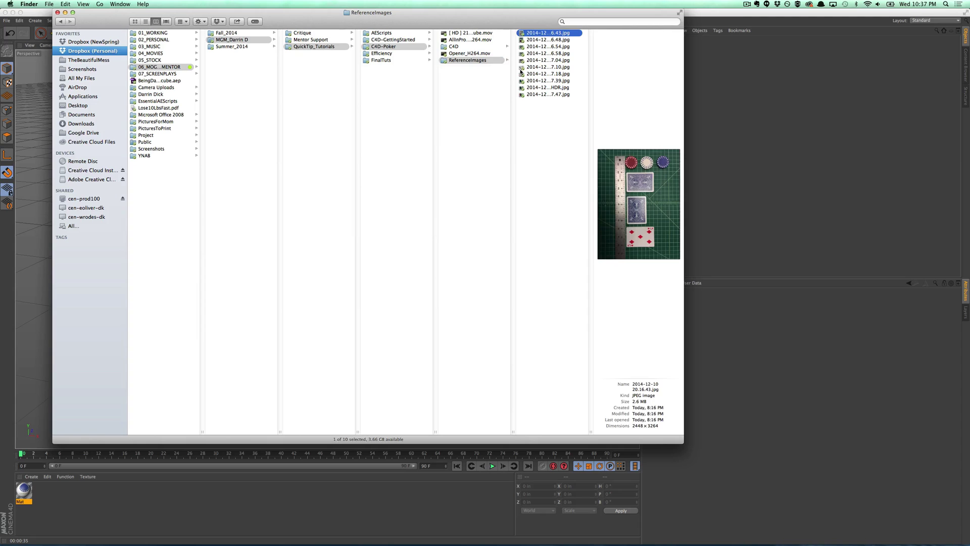
key(space)
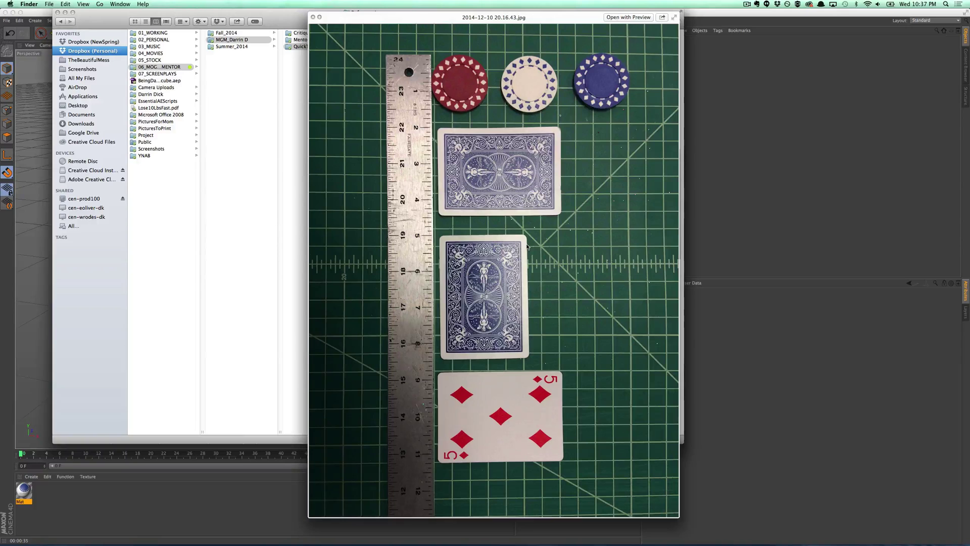
key(Down)
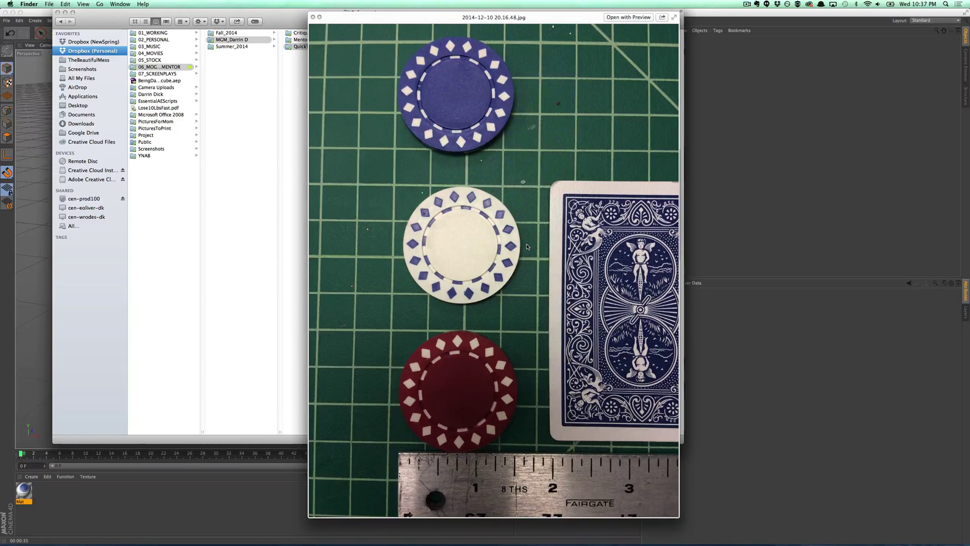
key(Down)
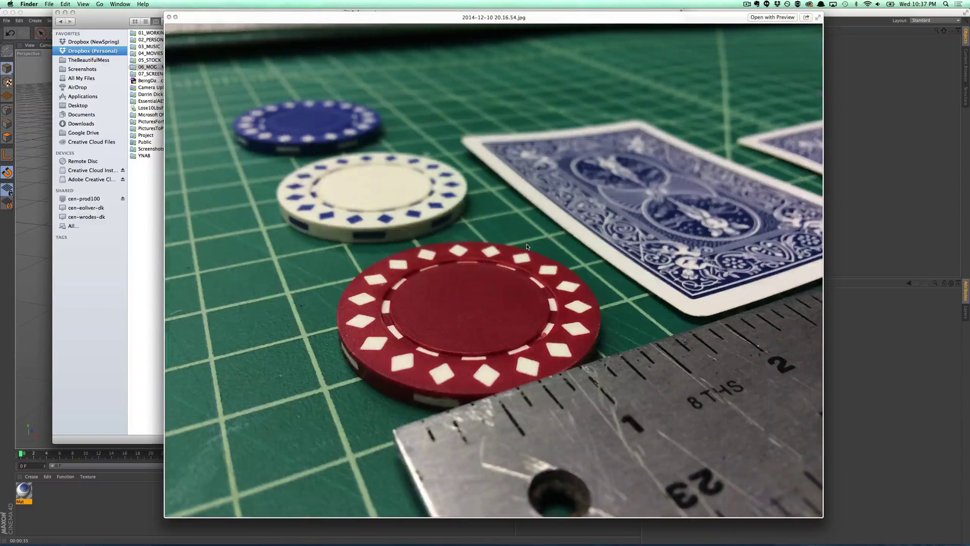
key(Down)
key(Down)
key(Down)
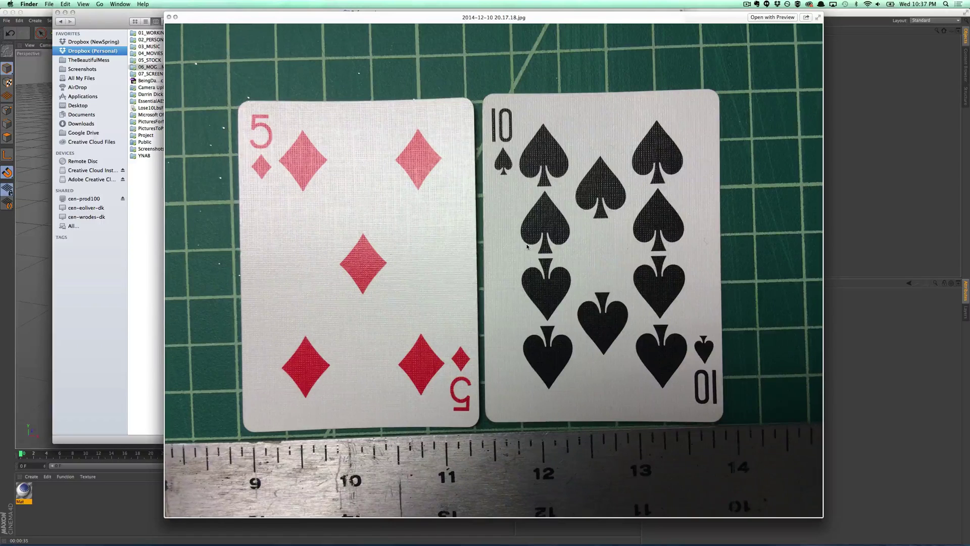
key(space)
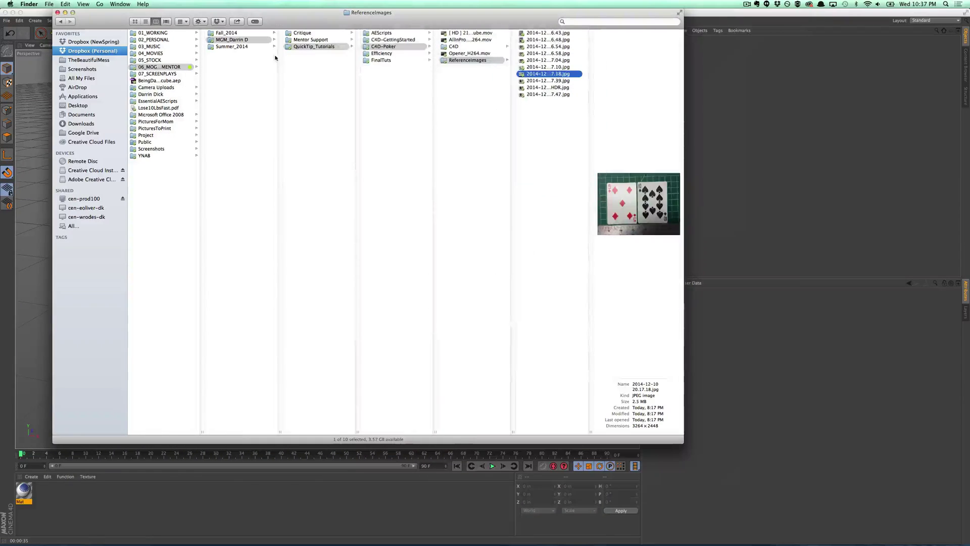
Switch back to Cinema 4D and check the unit display setting in the preferences.
click(723, 104)
click(23, 21)
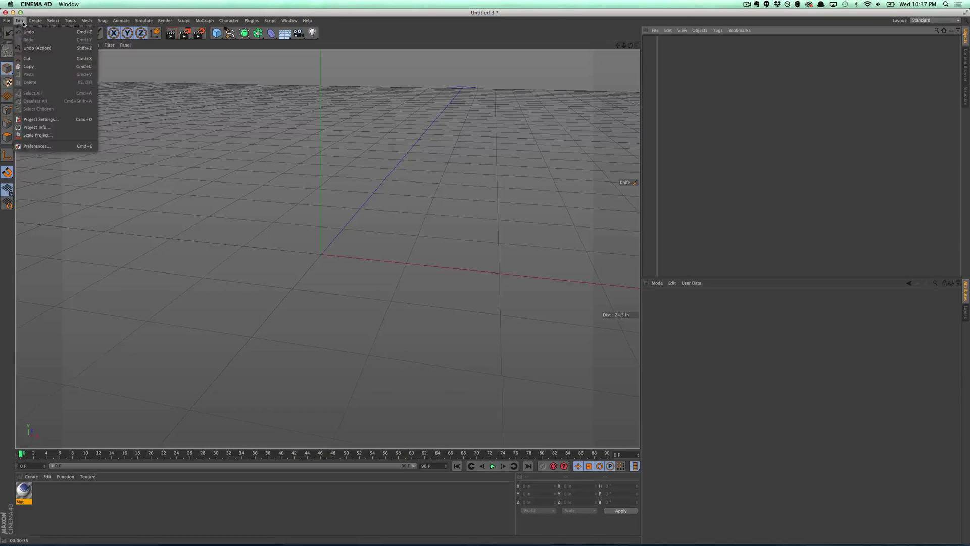
click(44, 149)
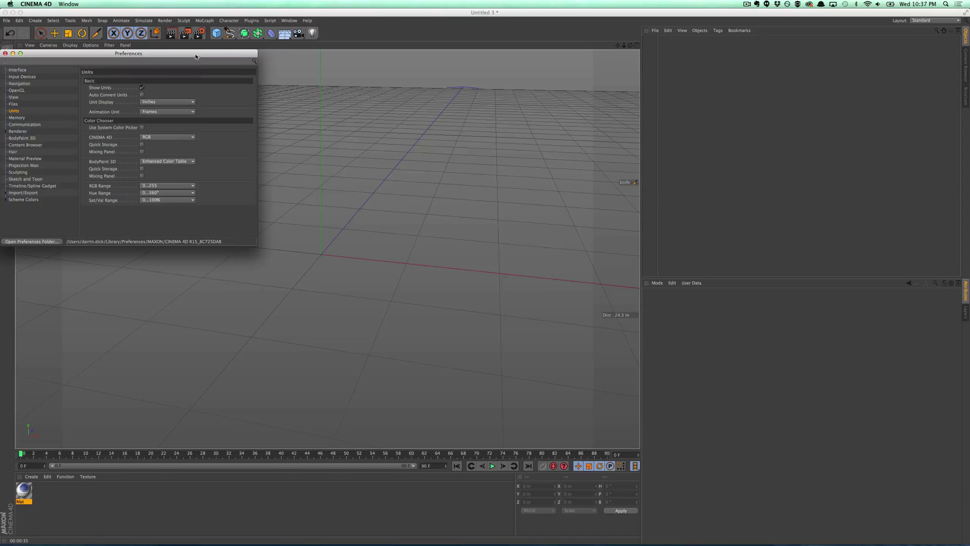
drag(196, 57, 199, 51)
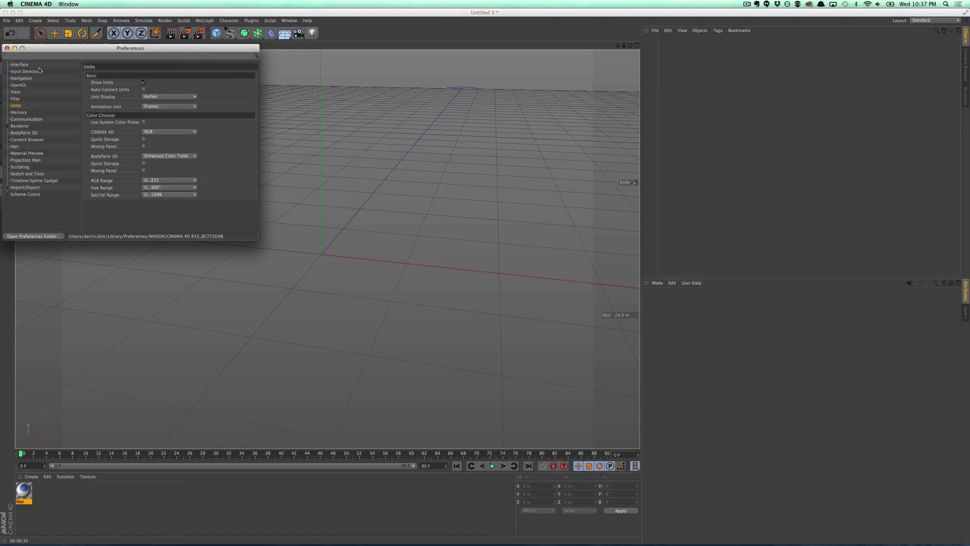
click(7, 48)
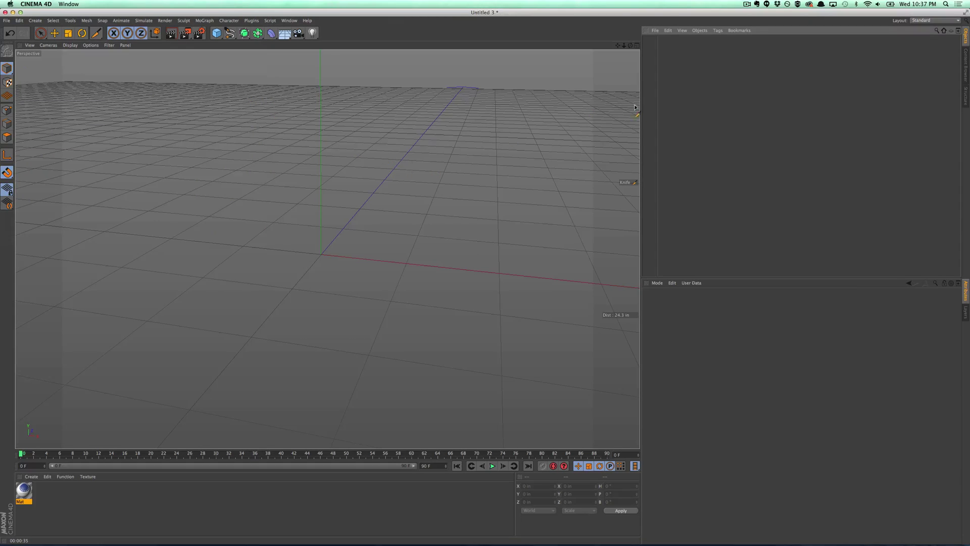
Add a cylinder primitive and set its radius to 1.5 in.
click(216, 33)
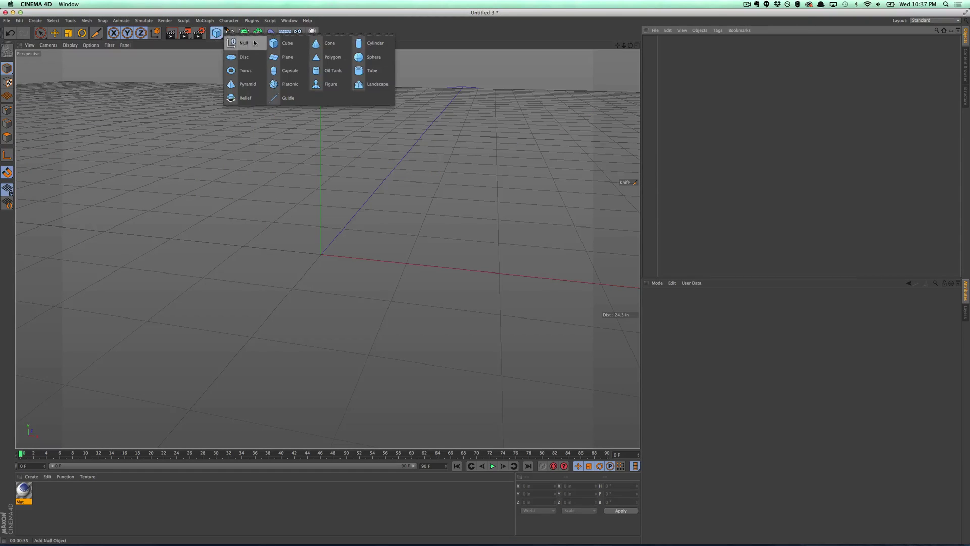
click(374, 44)
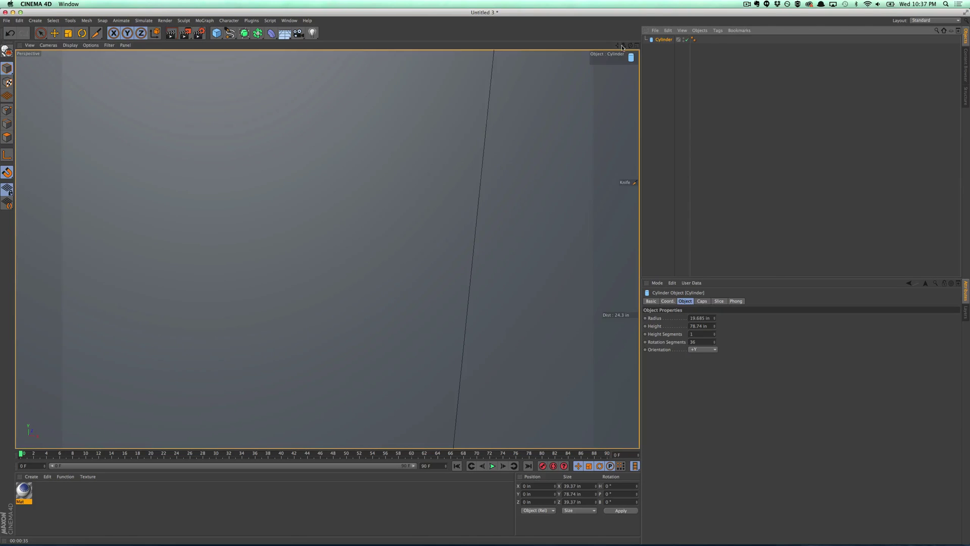
alt+right_drag(364, 155, 303, 170)
alt+drag(342, 184, 323, 223)
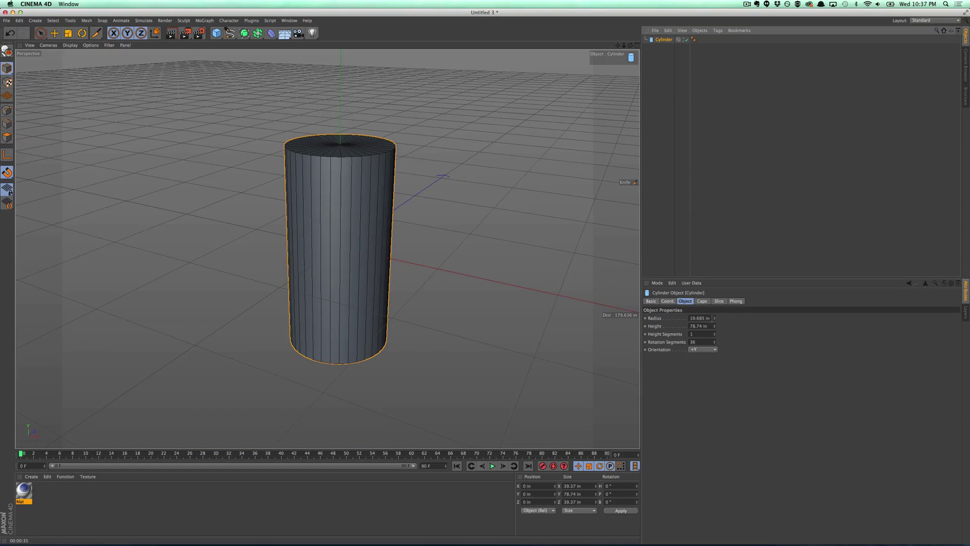
click(710, 318)
text(1.5)
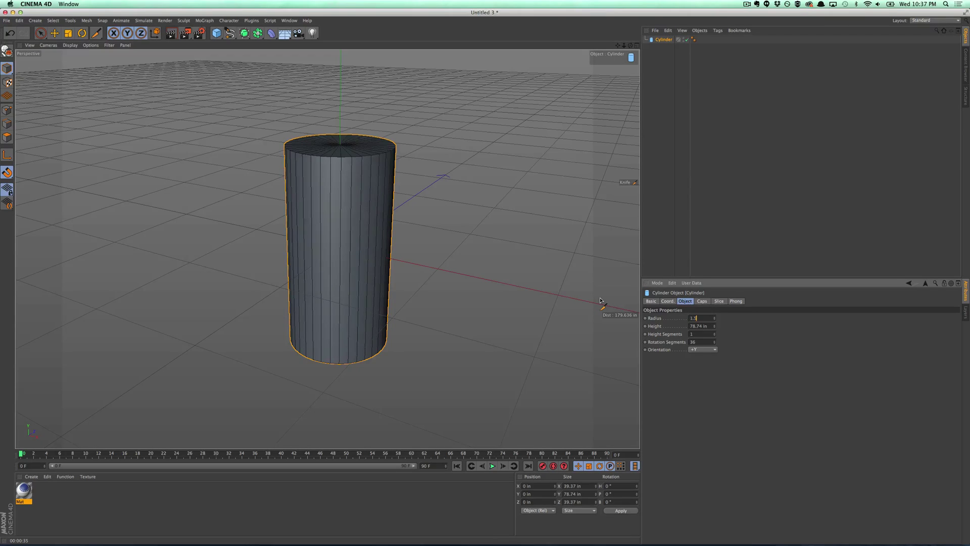
key(Tab)
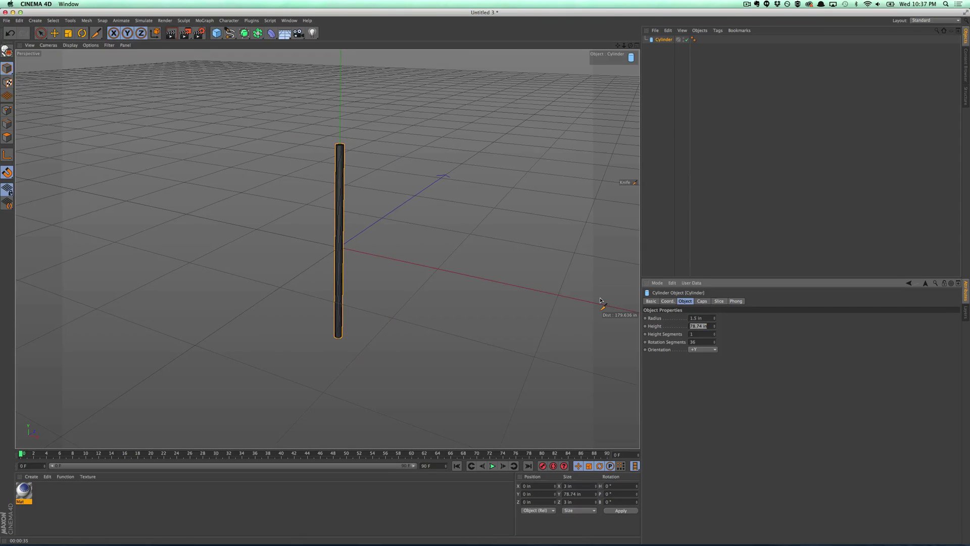
Check the chip's thickness in Finder's reference photo 2014-12-10 20.17.47.jpg and set the cylinder's height to 0.125 in in Cinema 4D.
key(super+Tab)
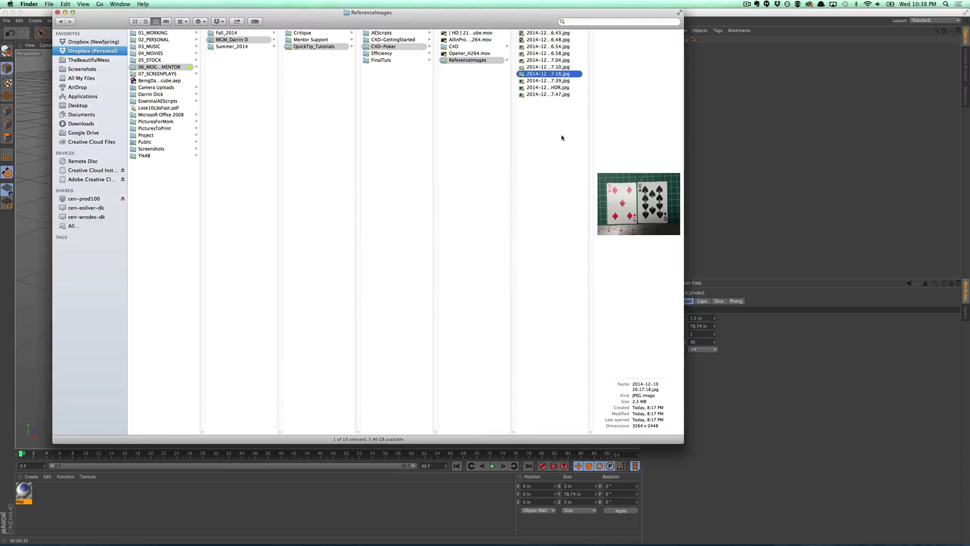
click(561, 94)
key(space)
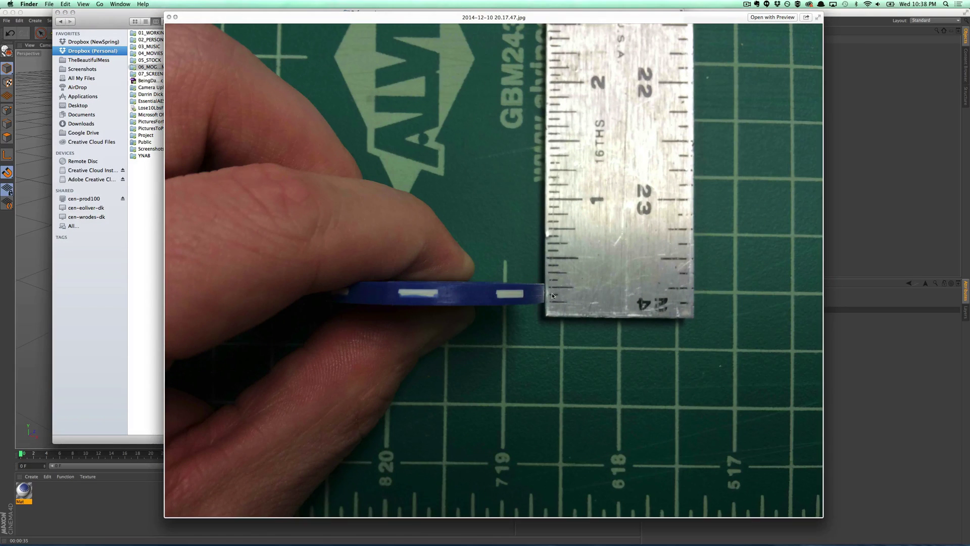
key(space)
key(super+Tab)
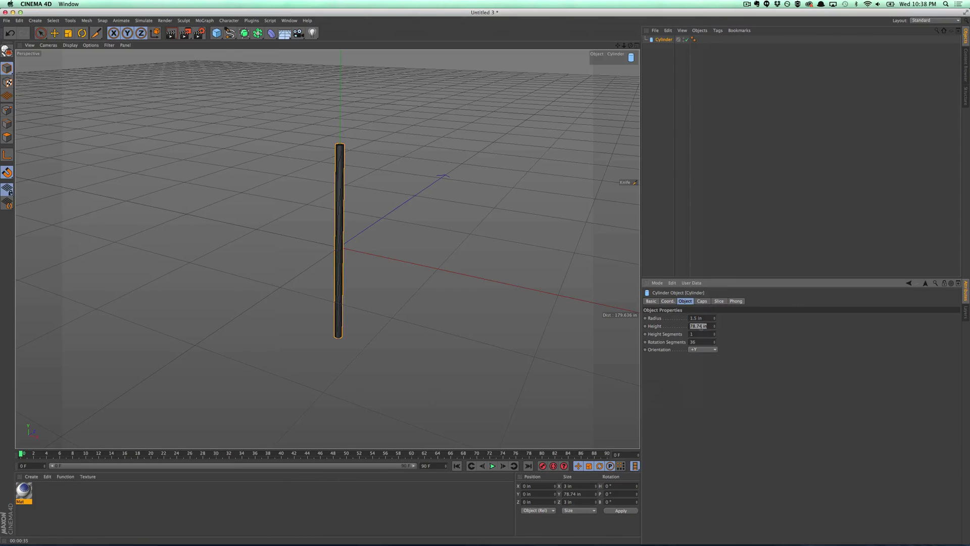
key(BackSpace)
key(Return)
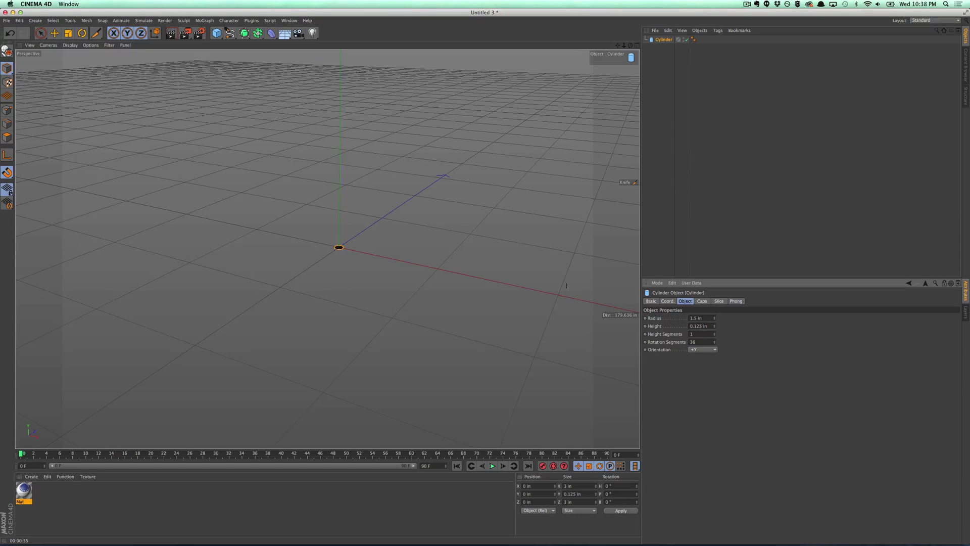
Scale the cylinder up uniformly to about 145 in across and 6 in high.
key(h)
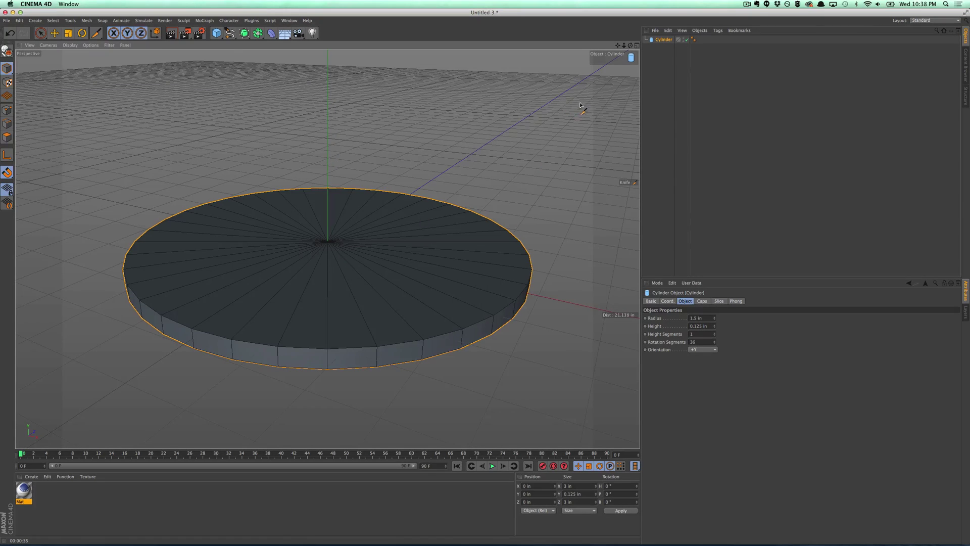
drag(627, 45, 610, 85)
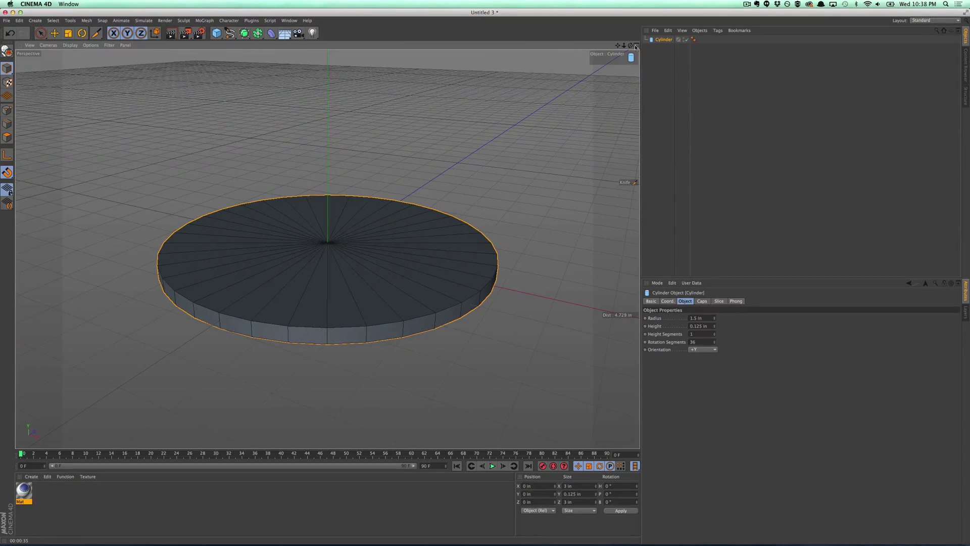
drag(635, 46, 265, 233)
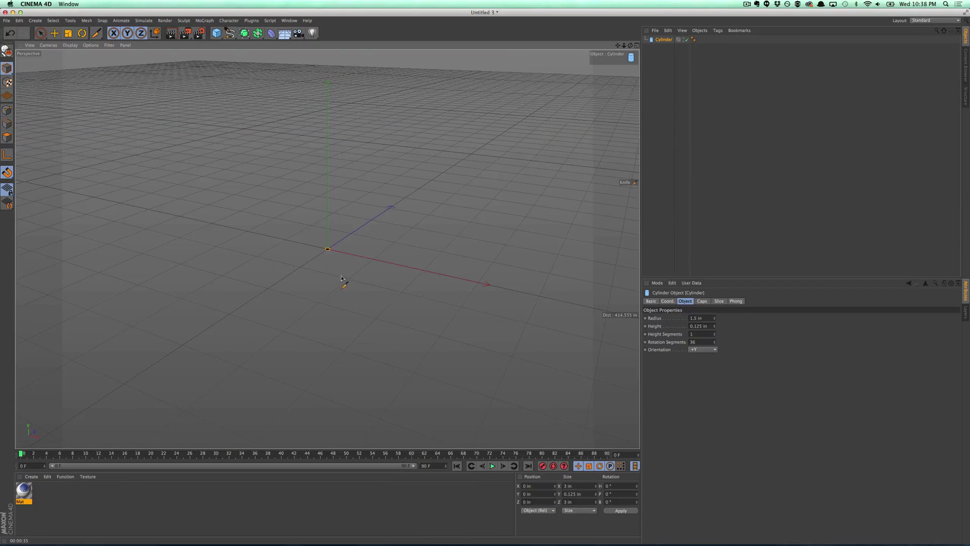
key(t)
drag(294, 296, 808, 144)
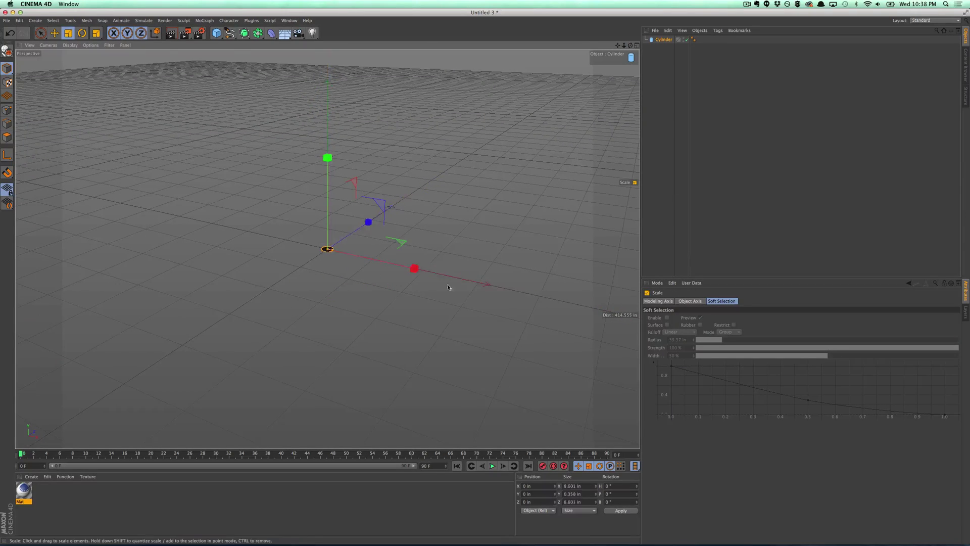
drag(321, 335, 693, 179)
drag(365, 293, 728, 167)
drag(279, 320, 809, 162)
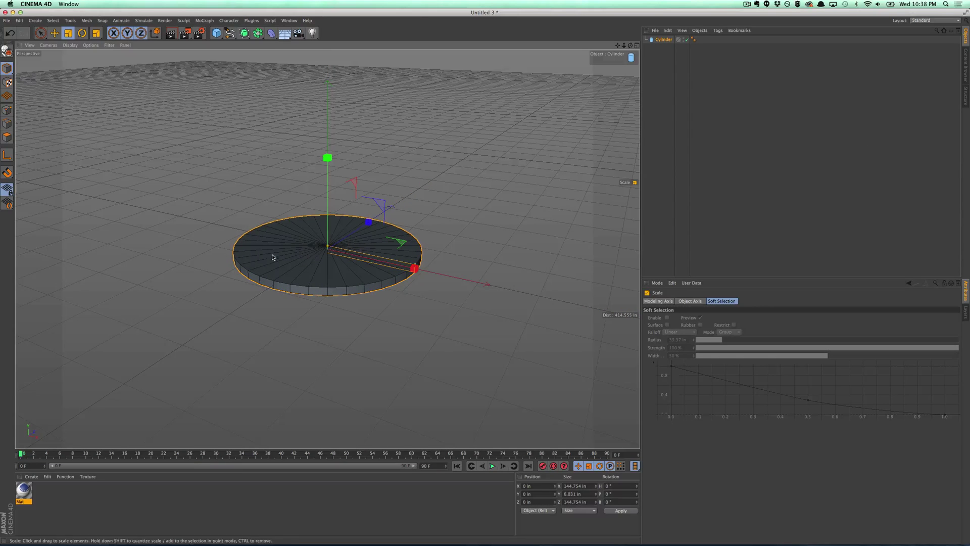
Set the cylinder's rotation segments to 60.
drag(625, 47, 678, 9)
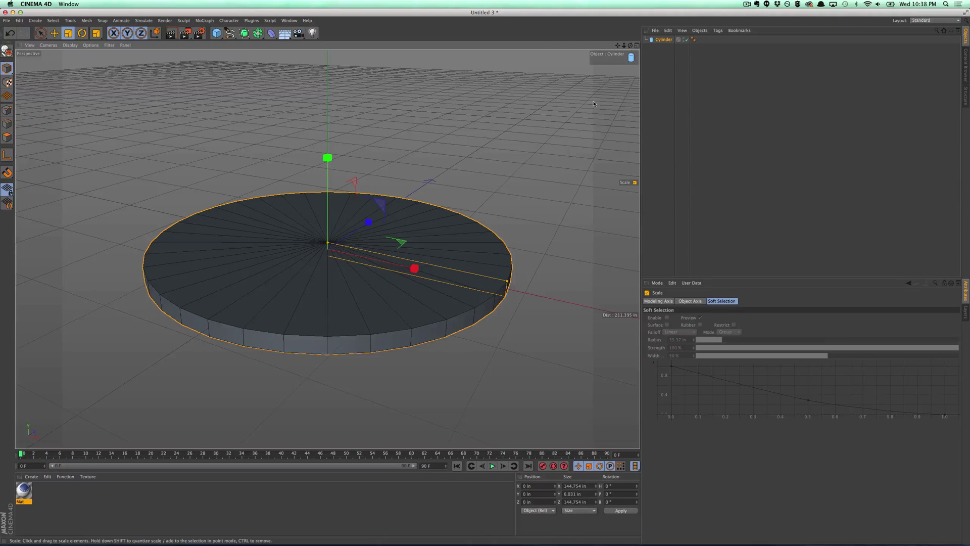
click(663, 40)
click(665, 103)
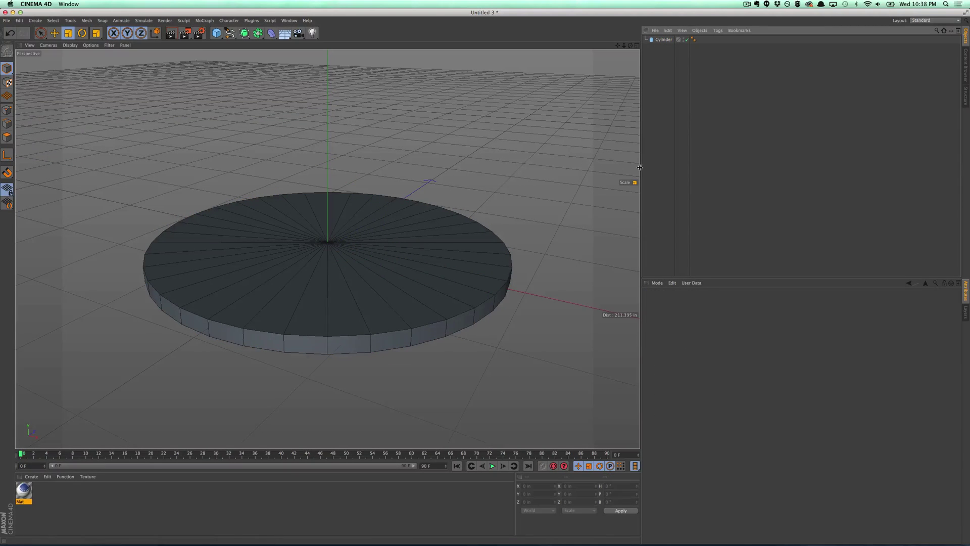
click(660, 41)
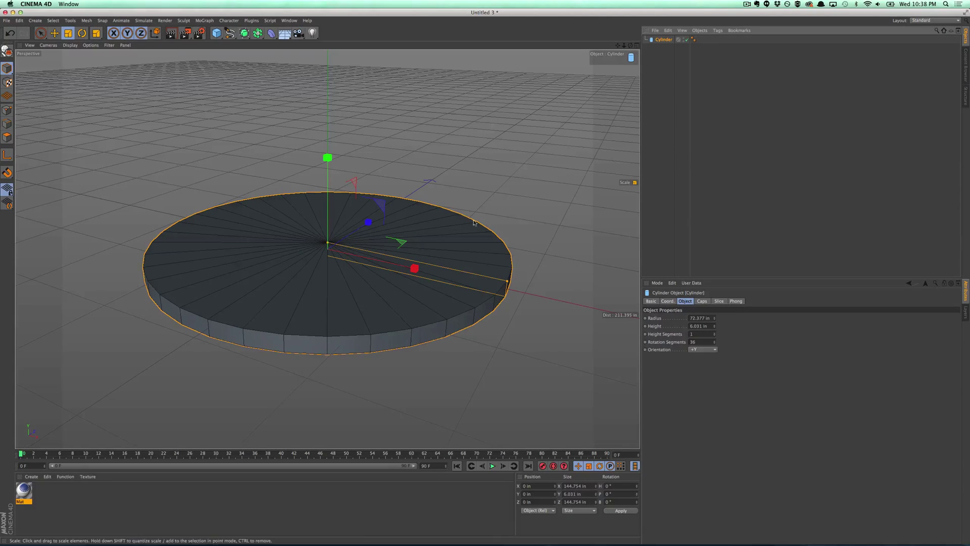
click(701, 342)
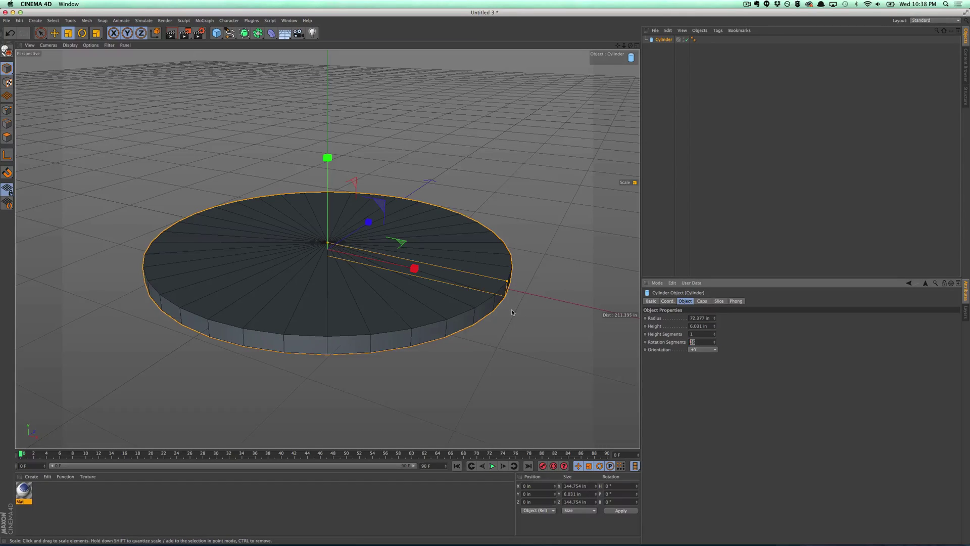
text(60)
key(Return)
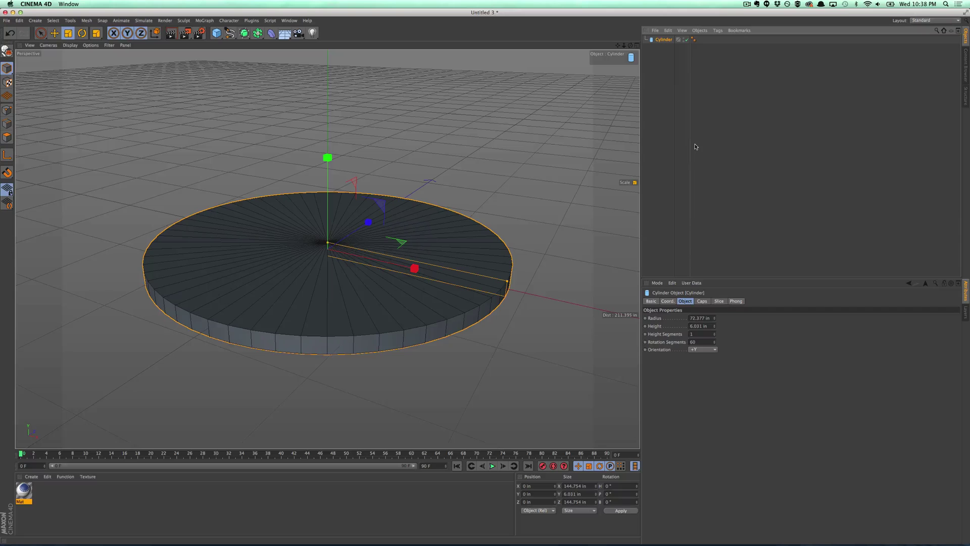
Open the cylinder's cap settings and examine the chips' edges in Finder's reference photo 2014-12-10 20.16.54.jpg, returning to Cinema 4D.
click(700, 302)
key(super+Tab)
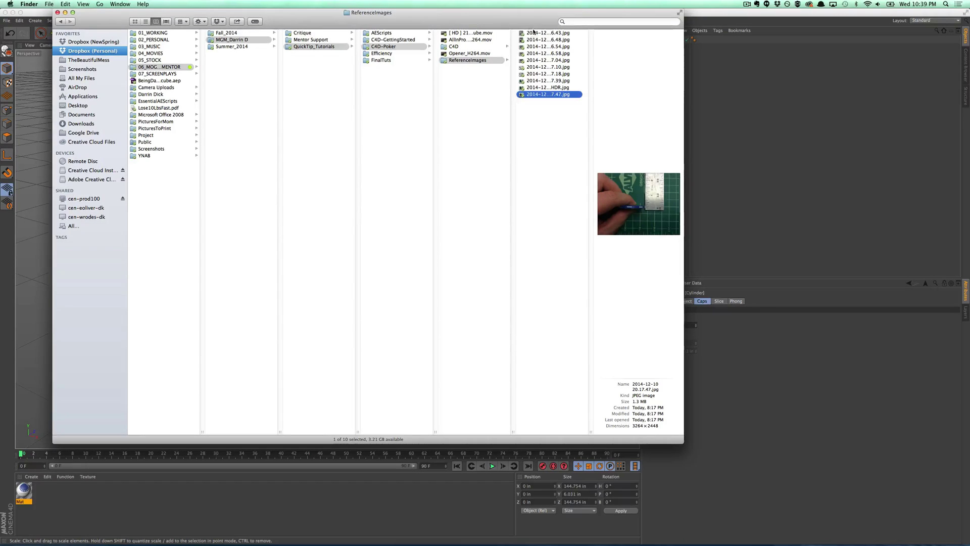
click(533, 32)
click(534, 47)
key(space)
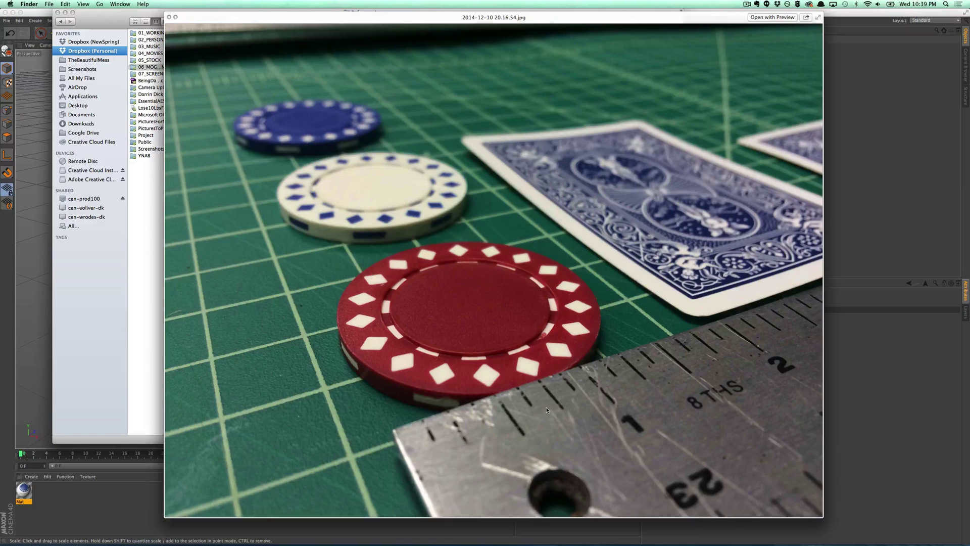
key(super+Tab)
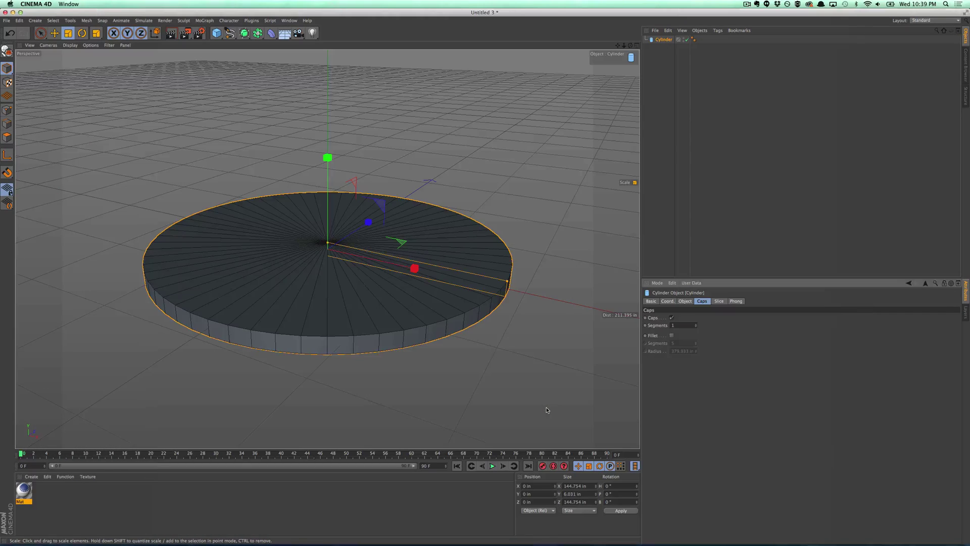
Enable the fillet on the cylinder's caps and set its segments to 3.
click(672, 336)
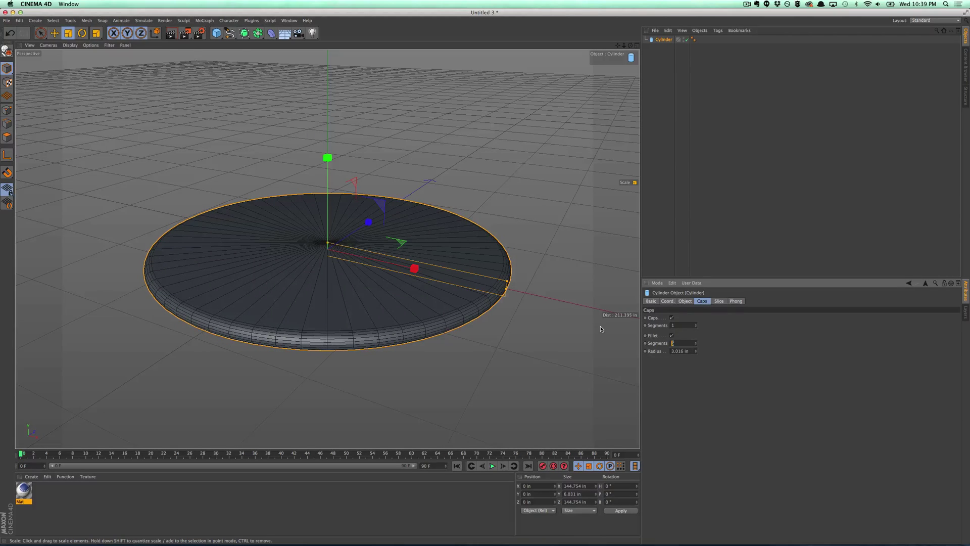
text(3)
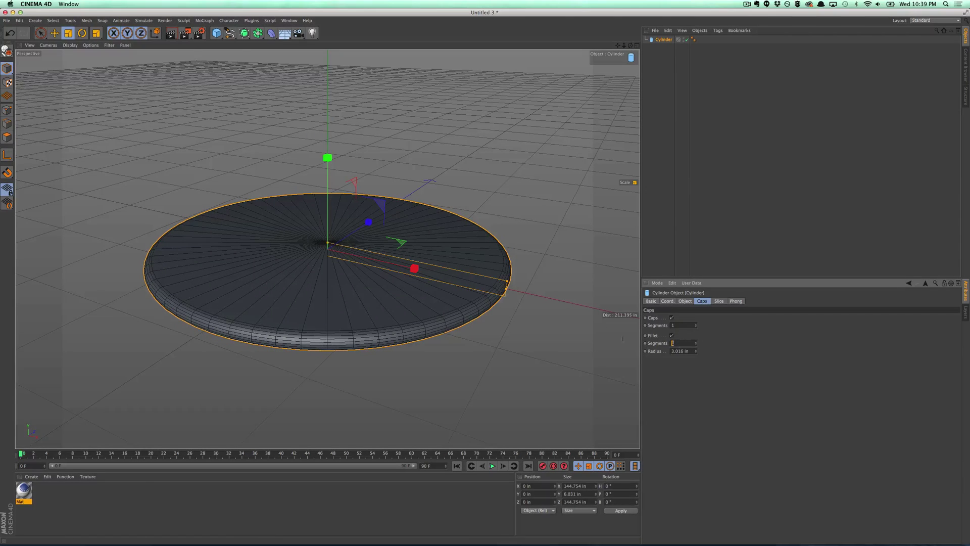
key(Tab)
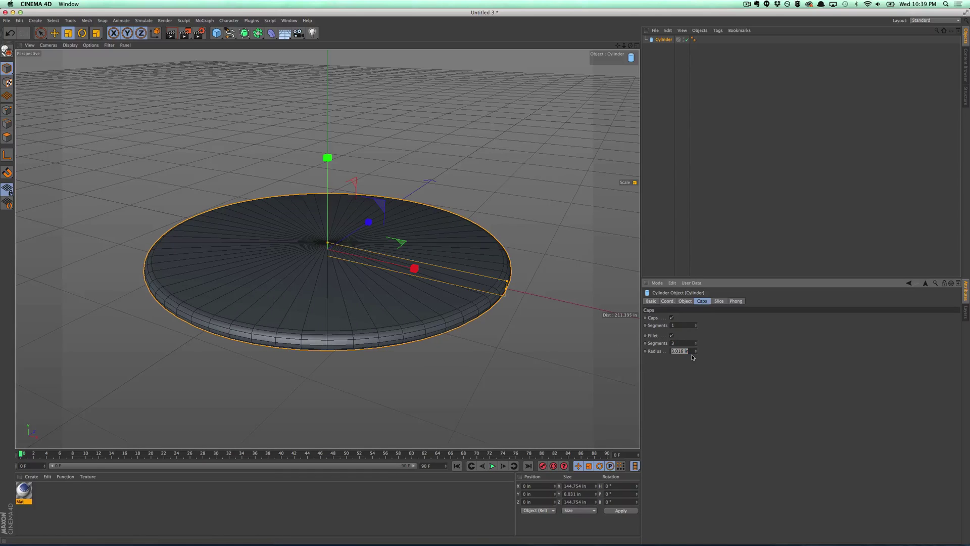
Try cap fillet radii of 0.1 in and 0.5 in on the cylinder, settling on 0.4 in.
key(BackSpace)
text(.1)
key(Return)
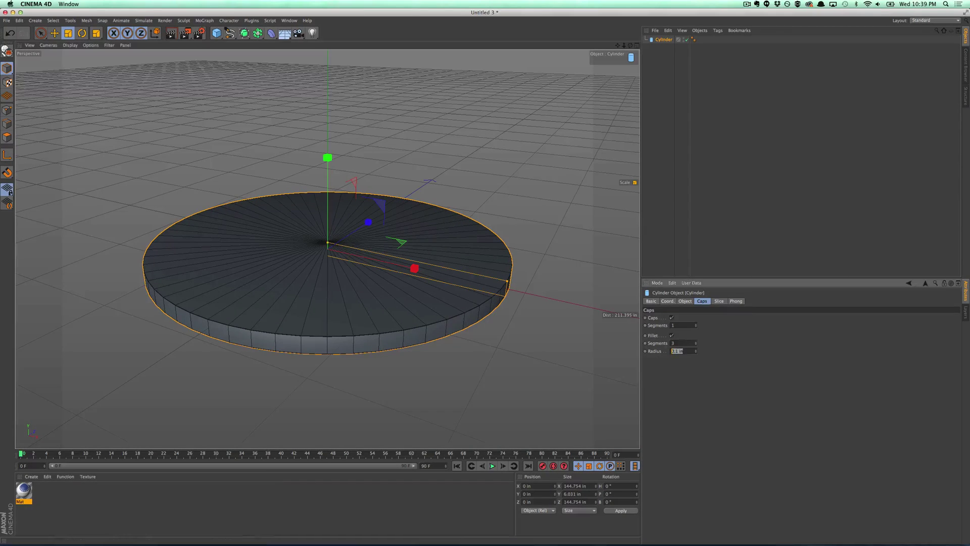
text(.5)
key(Return)
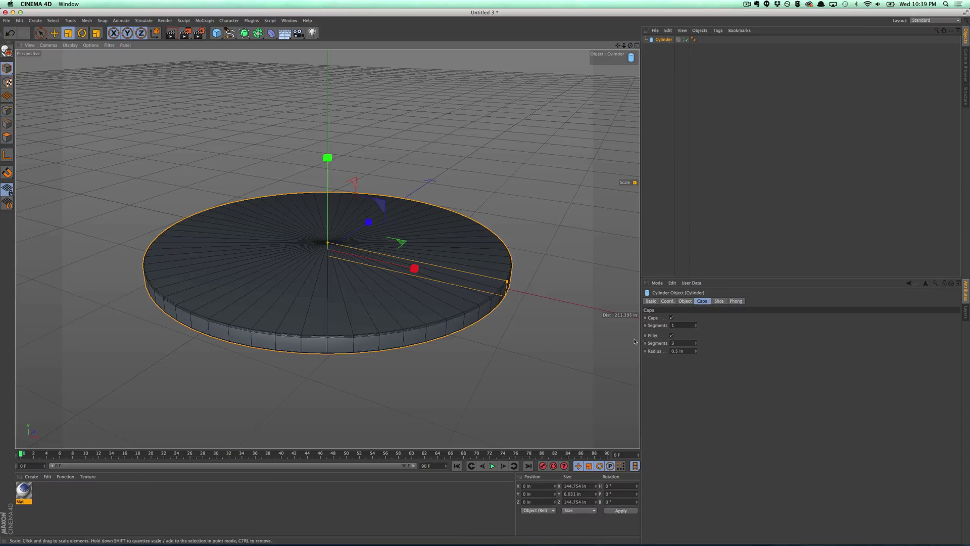
double_click(683, 352)
text(.4)
key(Return)
alt+drag(425, 325, 461, 301)
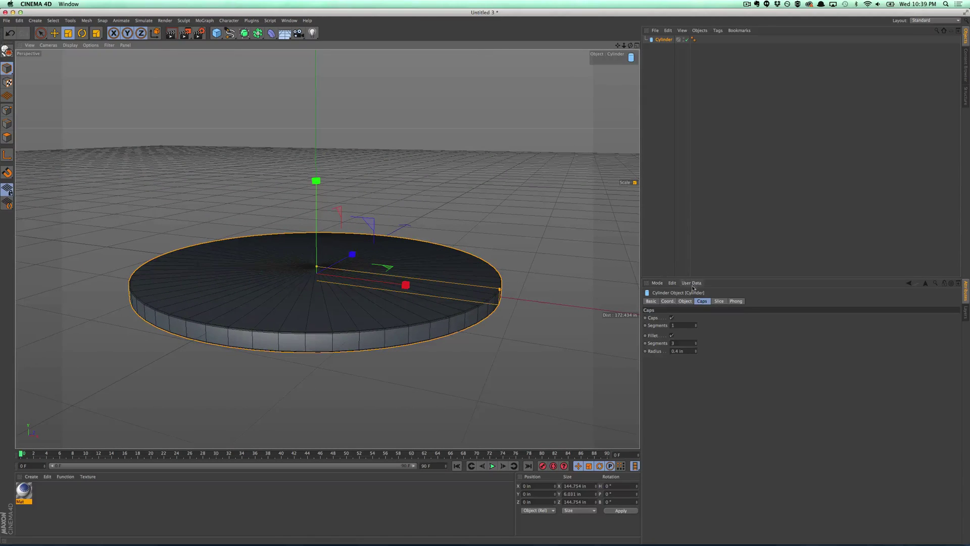
Set the cylinder's height segments to 3.
click(687, 301)
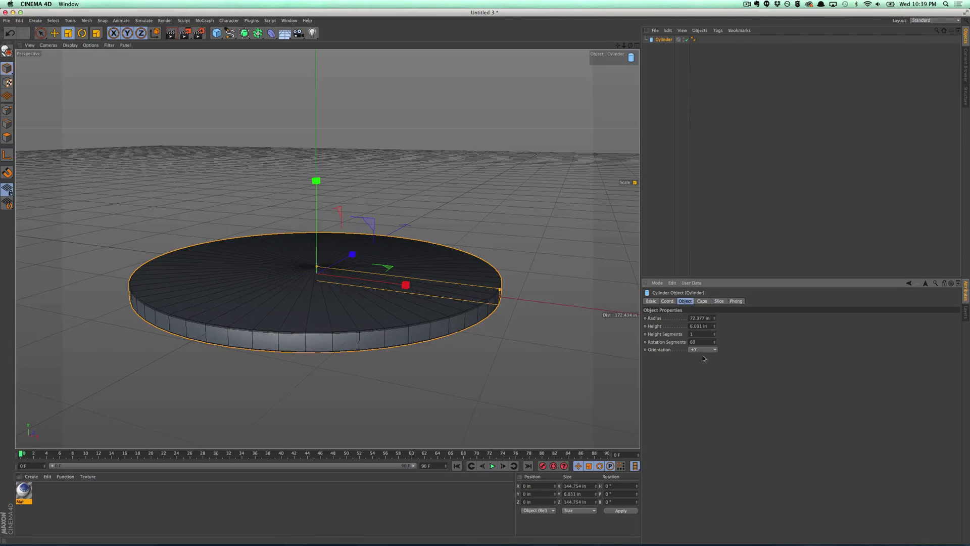
click(715, 333)
click(714, 333)
key(Tab)
key(super+Tab)
click(656, 104)
Keep a disabled duplicate of the cylinder as a backup and make the original cylinder editable.
alt+drag(356, 289, 404, 328)
ctrl+drag(664, 40, 677, 140)
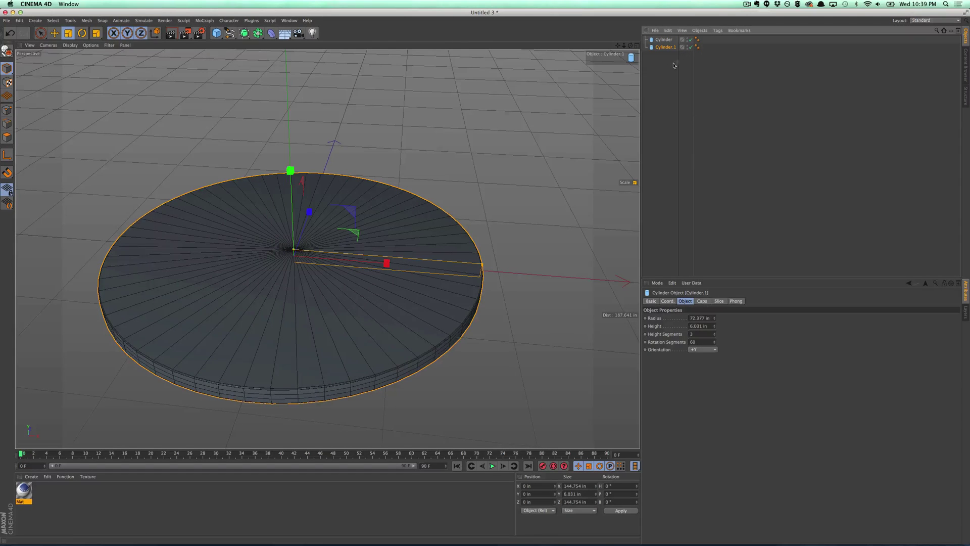
click(690, 47)
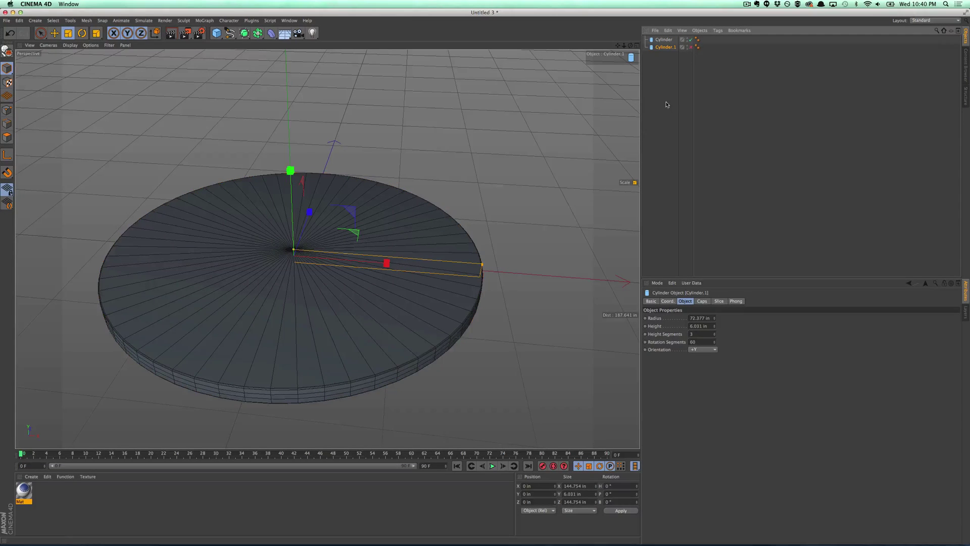
click(664, 39)
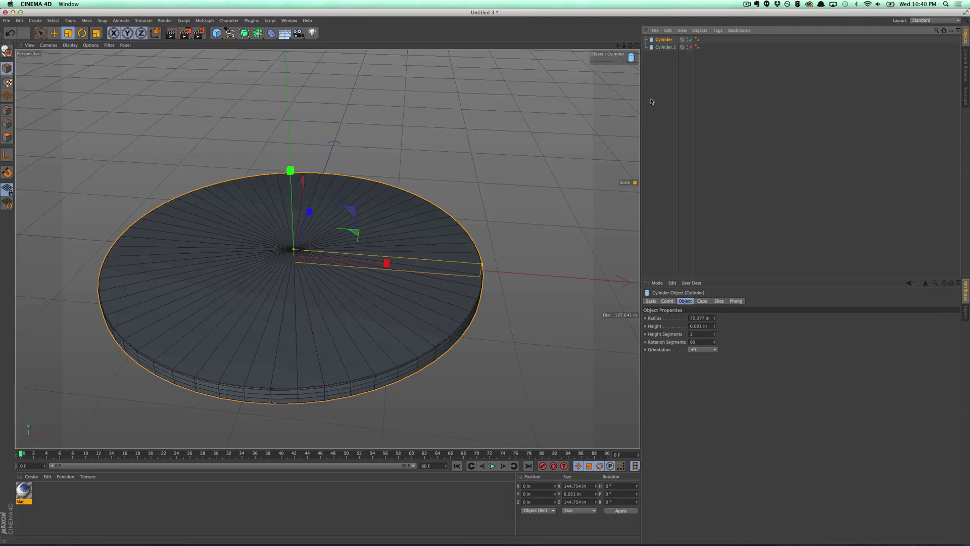
key(c)
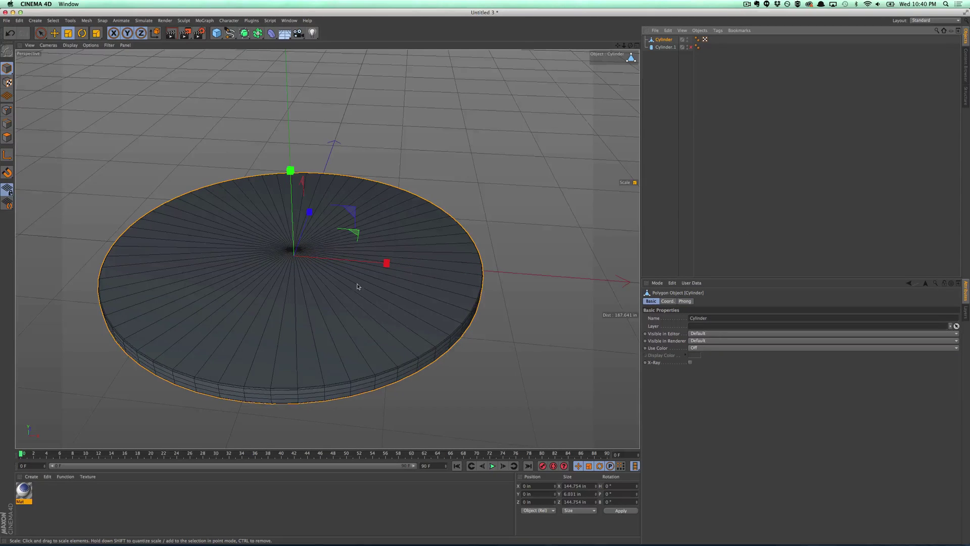
Open the Mat material for editing and review its colour texture and image-loading options, leaving them as they are.
mouse_move(319, 288)
alt+mouse_down()
mouse_move(254, 256)
mouse_move(319, 296)
alt+mouse_up()
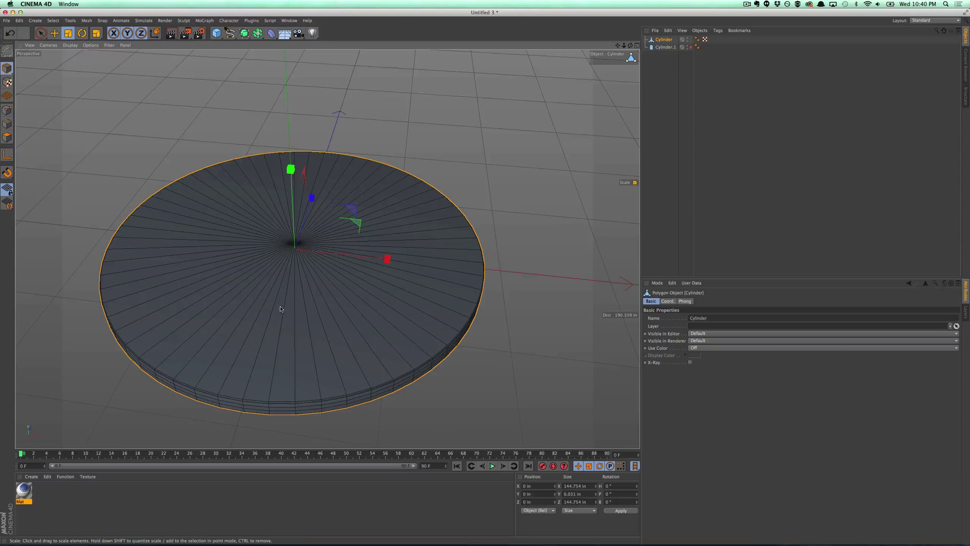
alt+drag(282, 309, 265, 332)
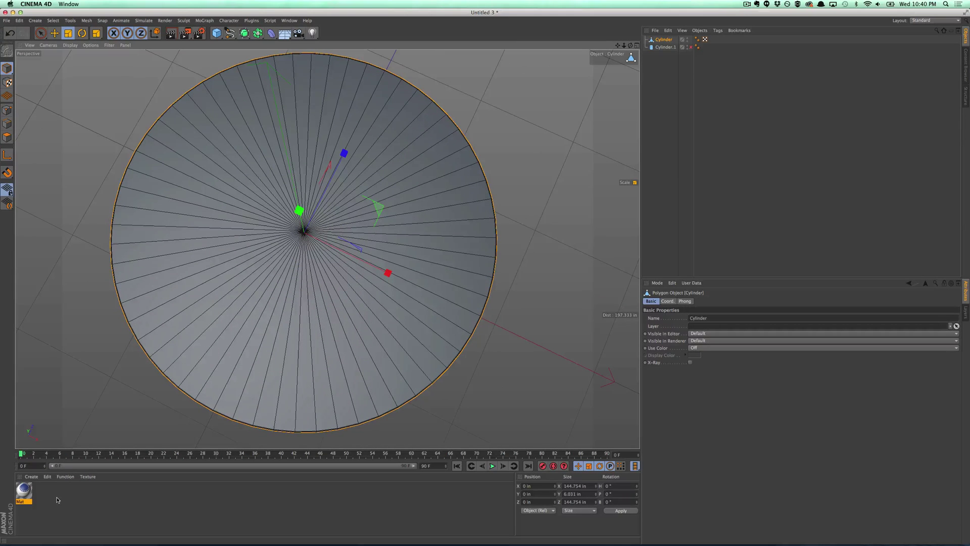
double_click(25, 496)
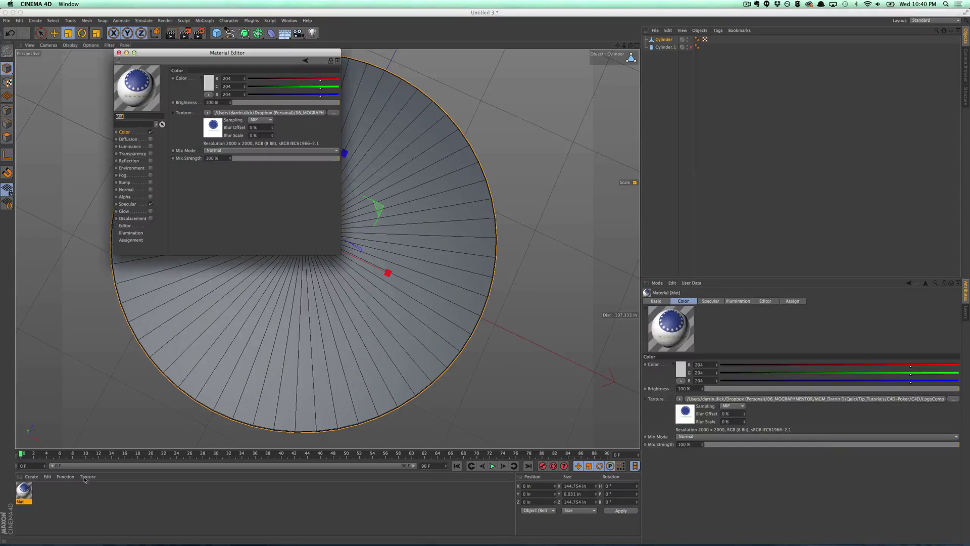
click(209, 113)
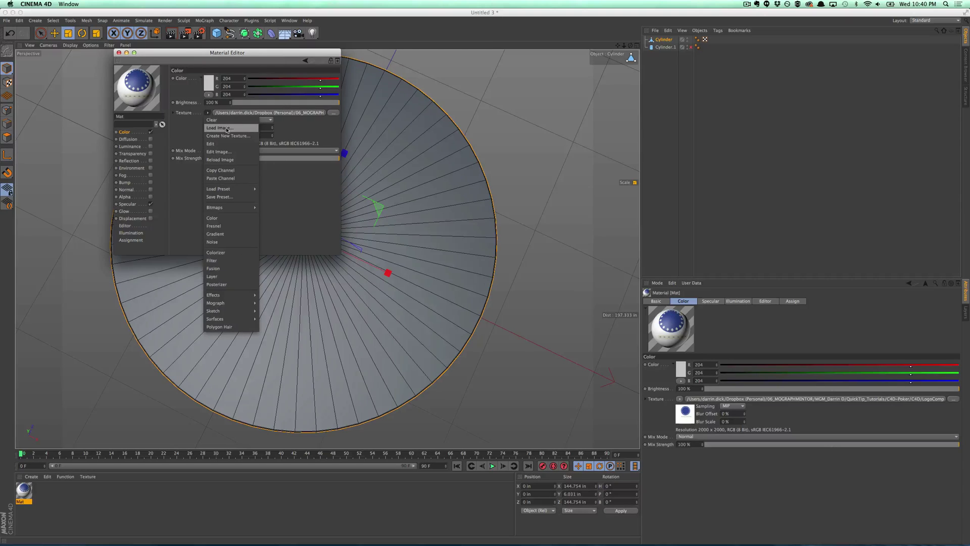
click(190, 125)
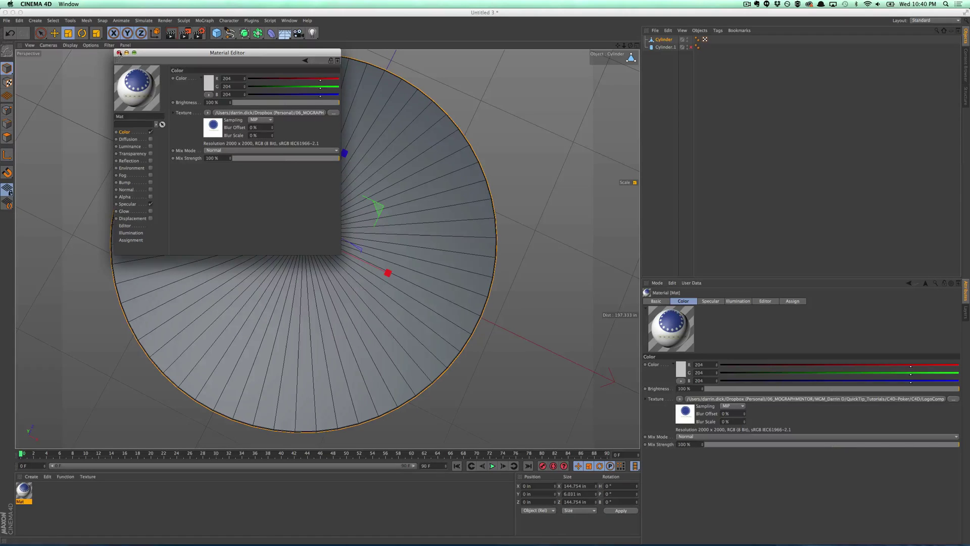
click(119, 52)
Apply the Mat material to the editable cylinder and set its texture projection to Cubic.
drag(27, 493, 298, 278)
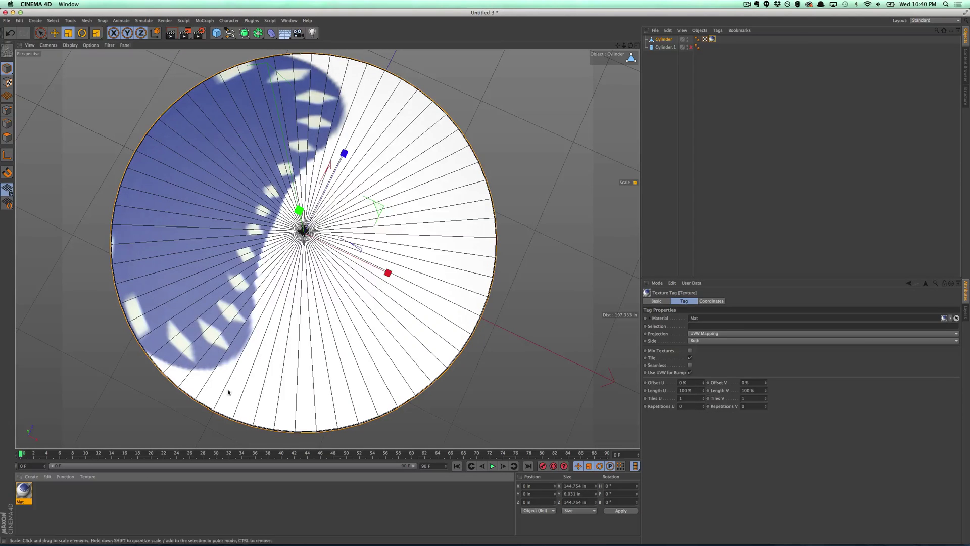
click(714, 334)
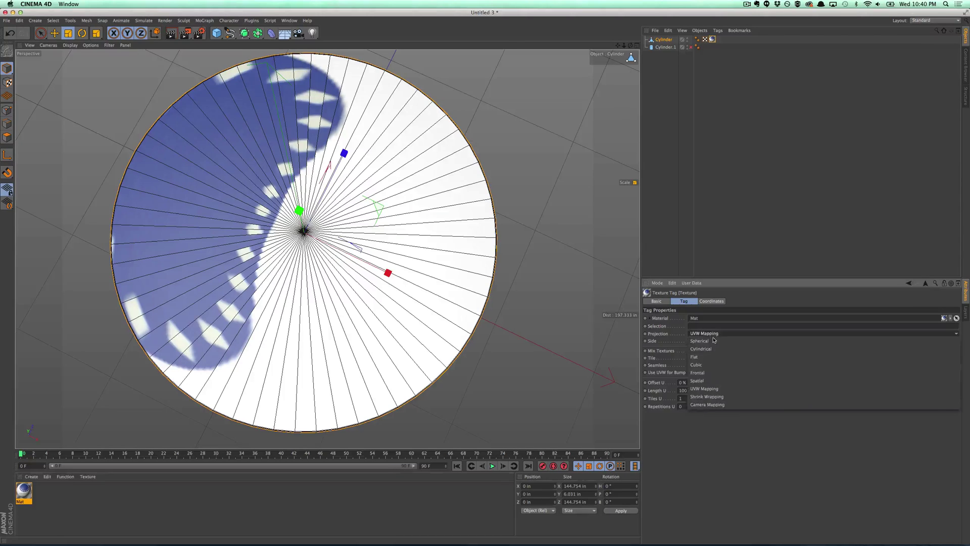
click(710, 362)
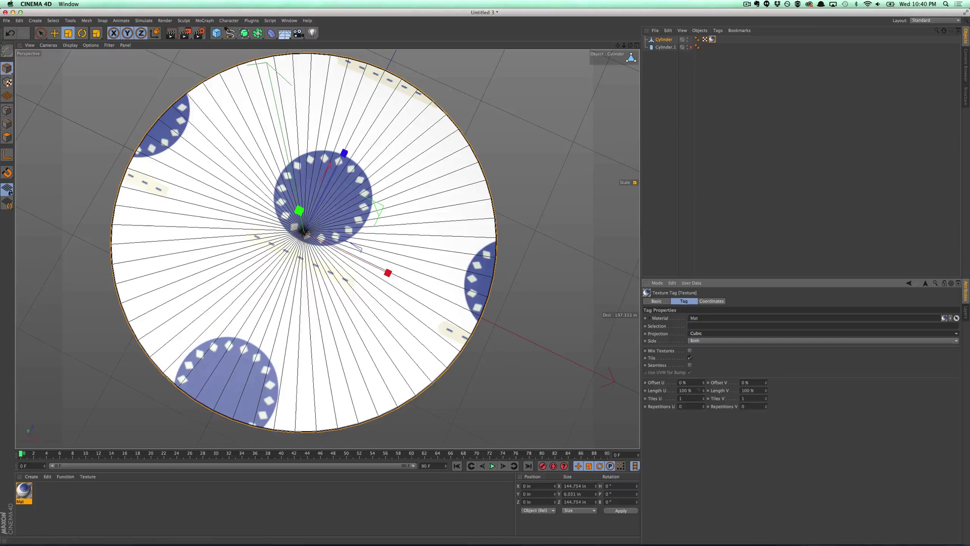
Enlarge the texture on the chip's face by setting its U and V lengths to 250%.
drag(704, 390, 596, 373)
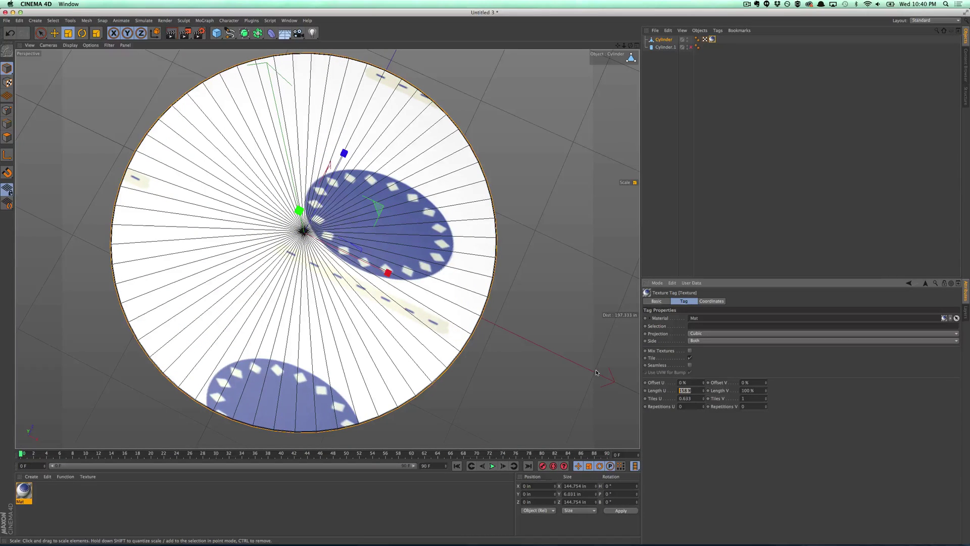
text(2)
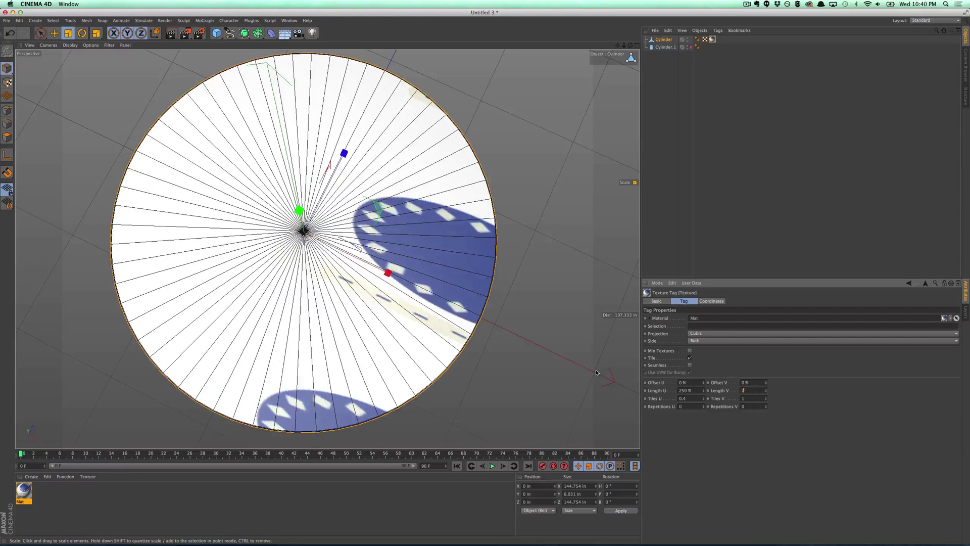
text(50)
key(Tab)
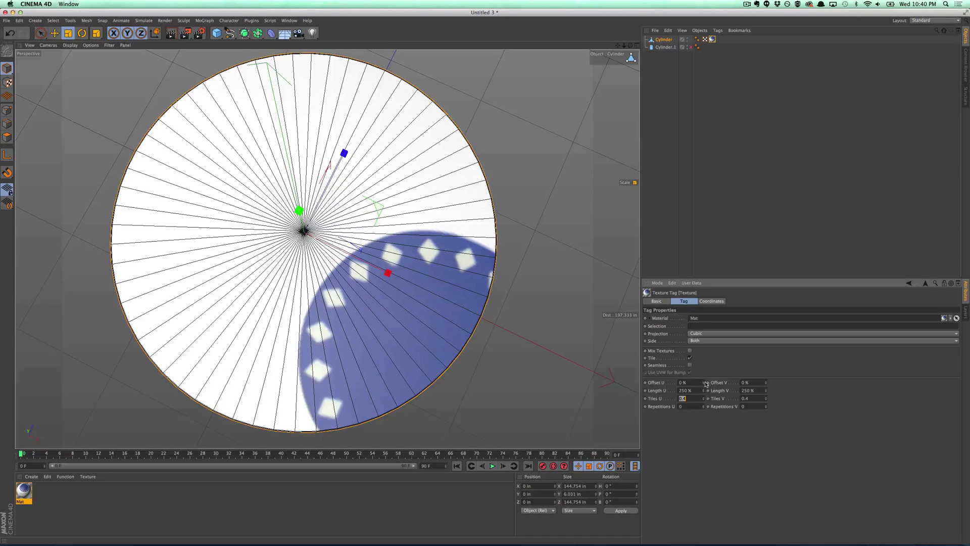
Set the texture's U and V lengths to 300% and shift its offsets to about -94% in U and -43% in V.
drag(703, 385, 591, 373)
text(300)
key(Tab)
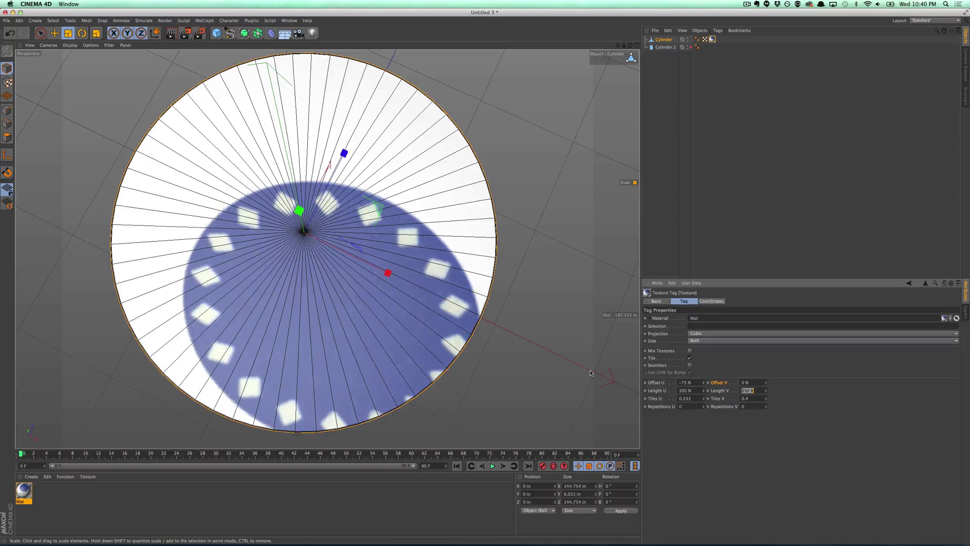
text(300)
key(Tab)
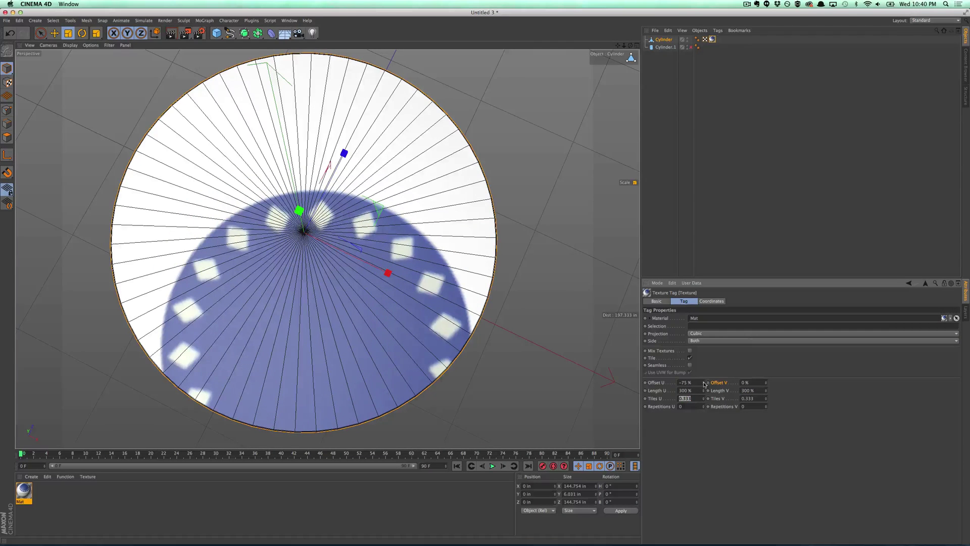
drag(703, 383, 702, 391)
drag(766, 383, 761, 401)
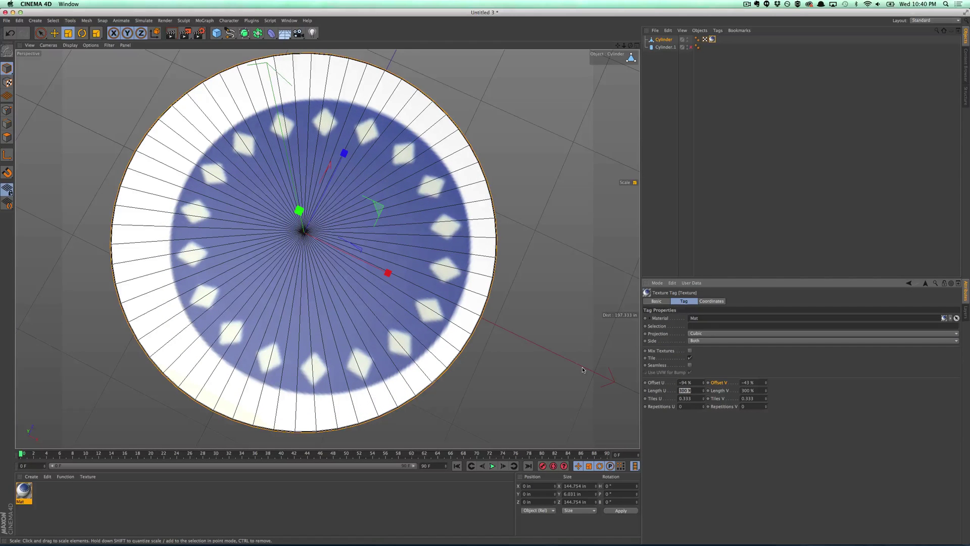
Set the texture's U and V lengths to 350% and its offsets to about -126% in U and -63% in V.
text(350)
key(Tab)
text(3)
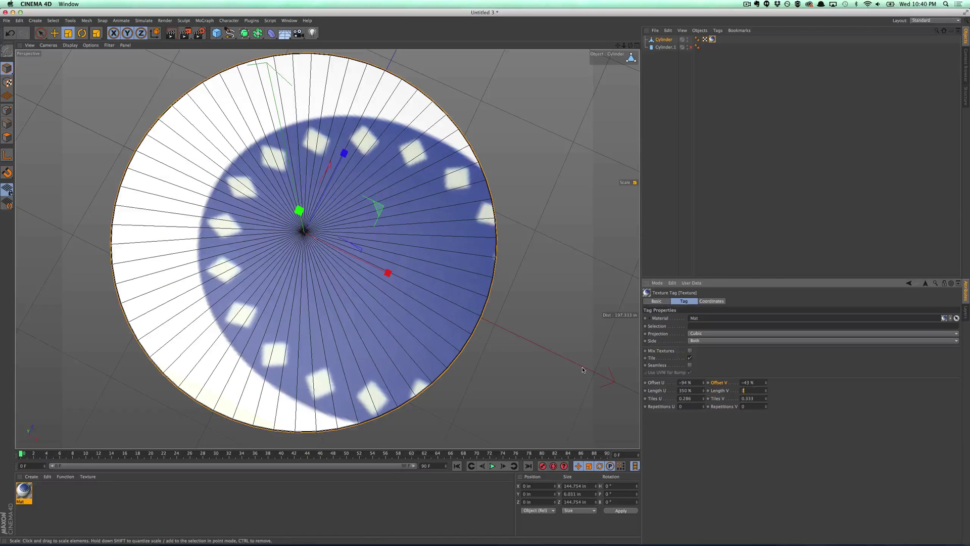
text(50)
key(Return)
drag(704, 383, 707, 400)
drag(766, 383, 766, 393)
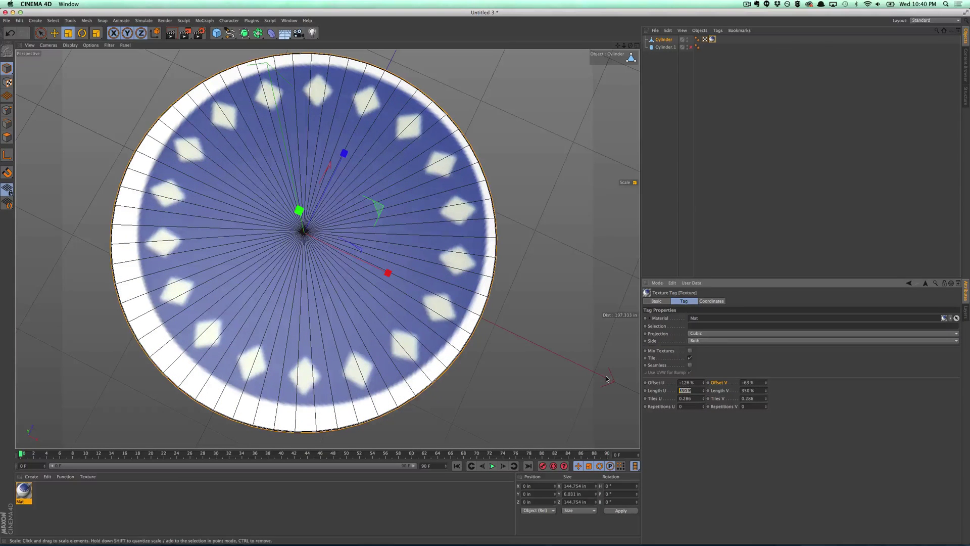
Set the texture's U and V lengths to 400% and its U offset to about -152%.
text(400)
key(Tab)
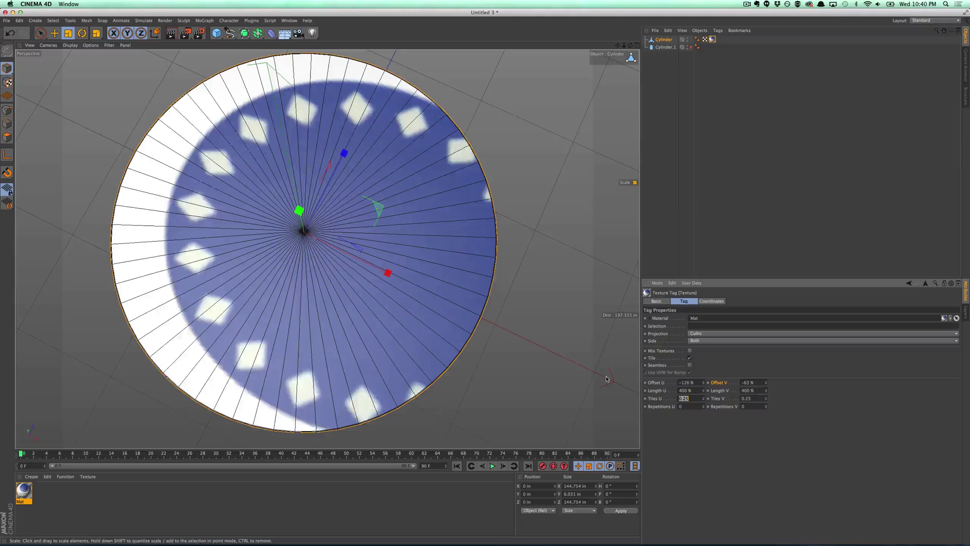
drag(703, 383, 702, 397)
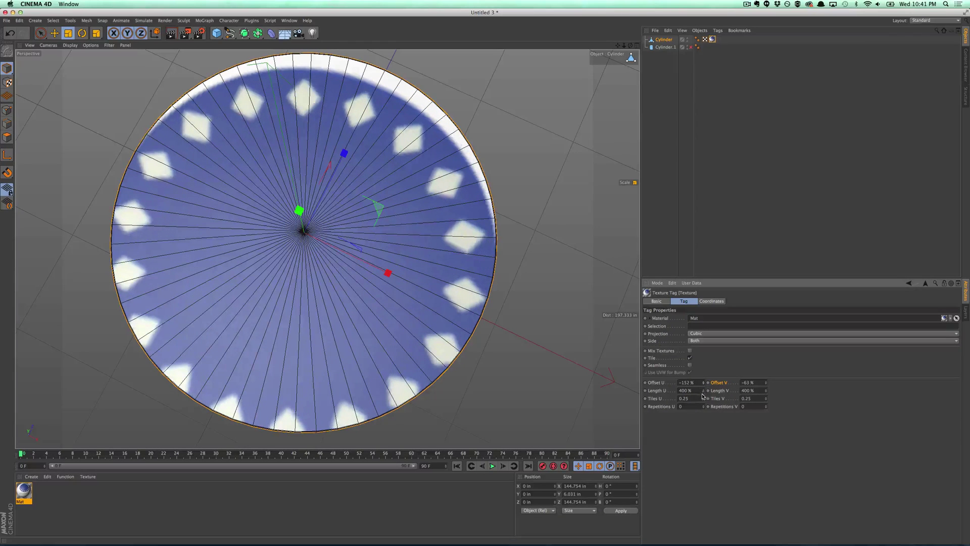
Reduce the texture's U and V lengths to 380% and set its offsets to about -143% in U and -69% in V.
click(695, 392)
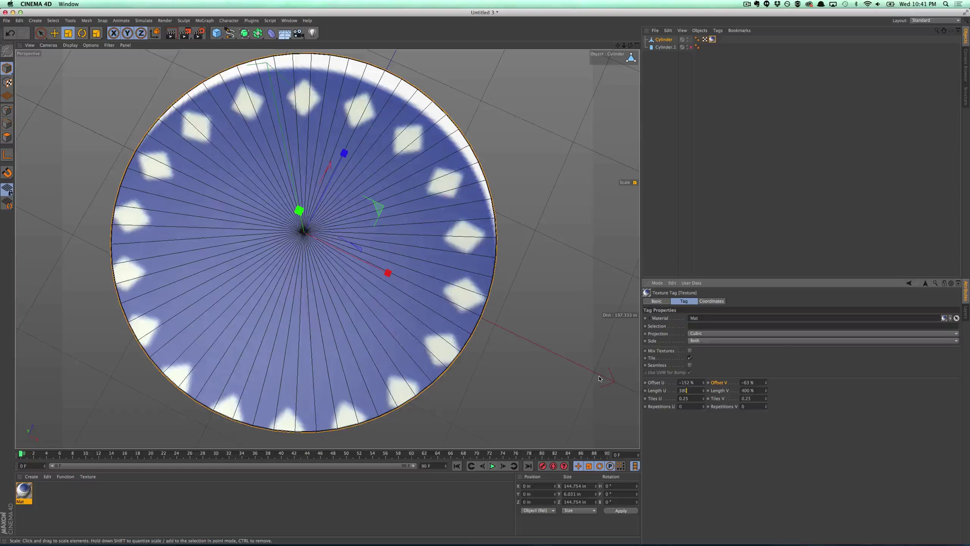
key(Tab)
text(380)
key(Tab)
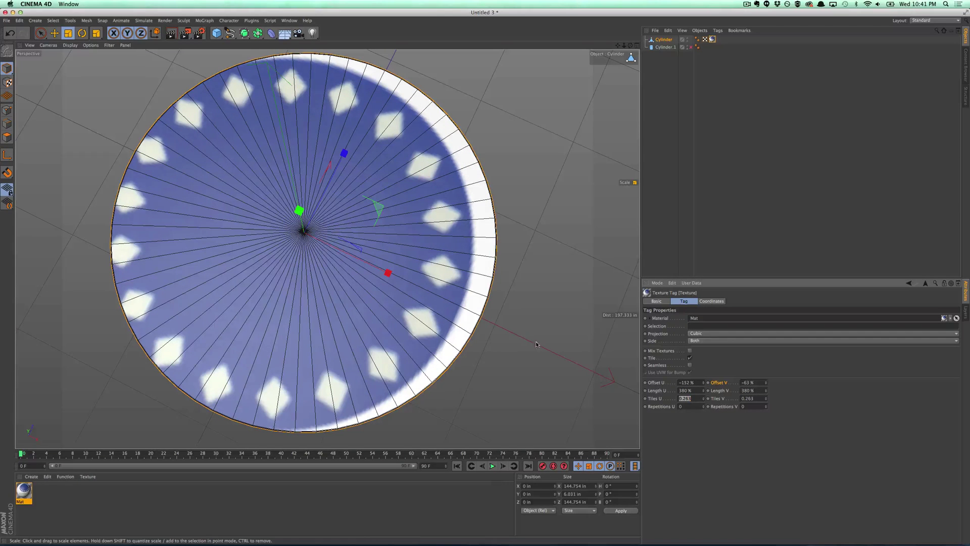
drag(705, 384, 702, 381)
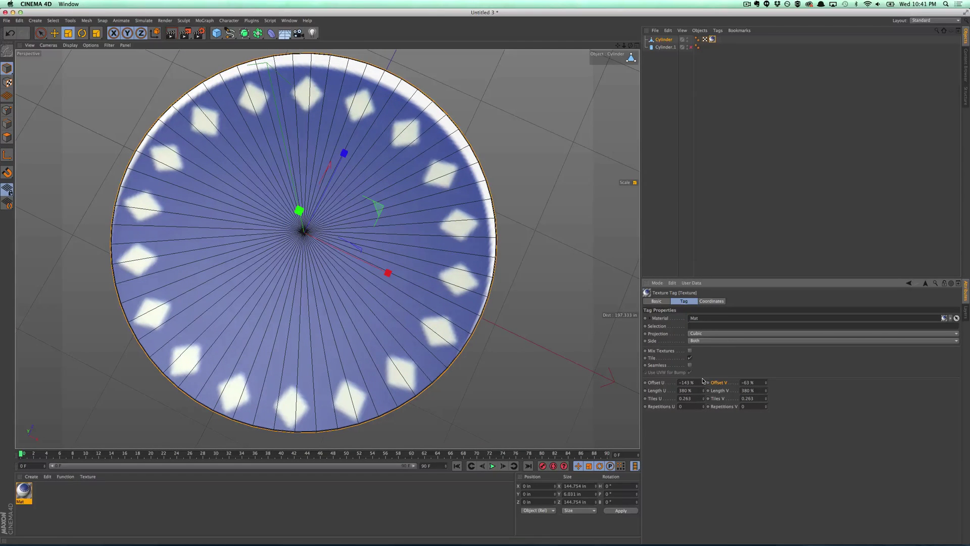
drag(766, 383, 766, 386)
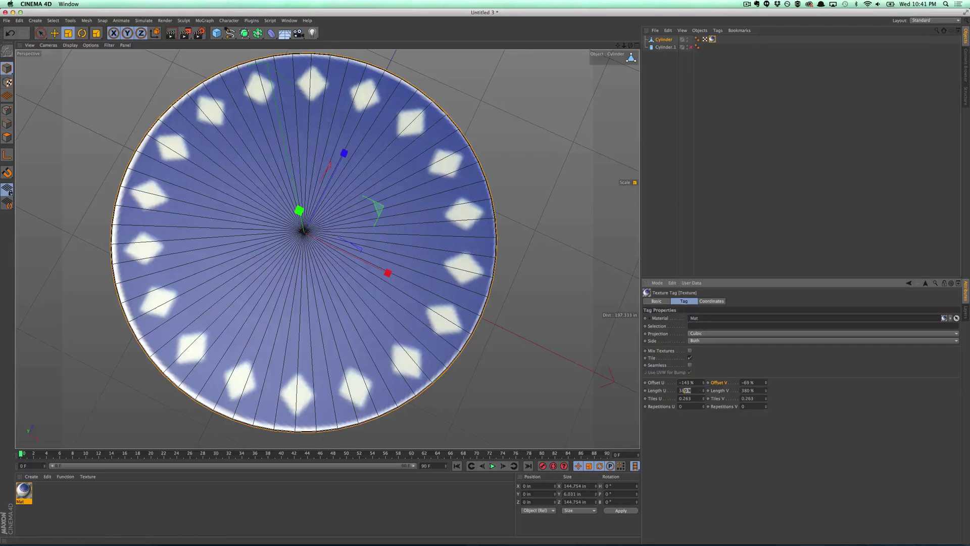
Set the texture's U and V lengths to 385% and fine-tune its offsets to -146% in U and -70% in V.
text(385)
key(Tab)
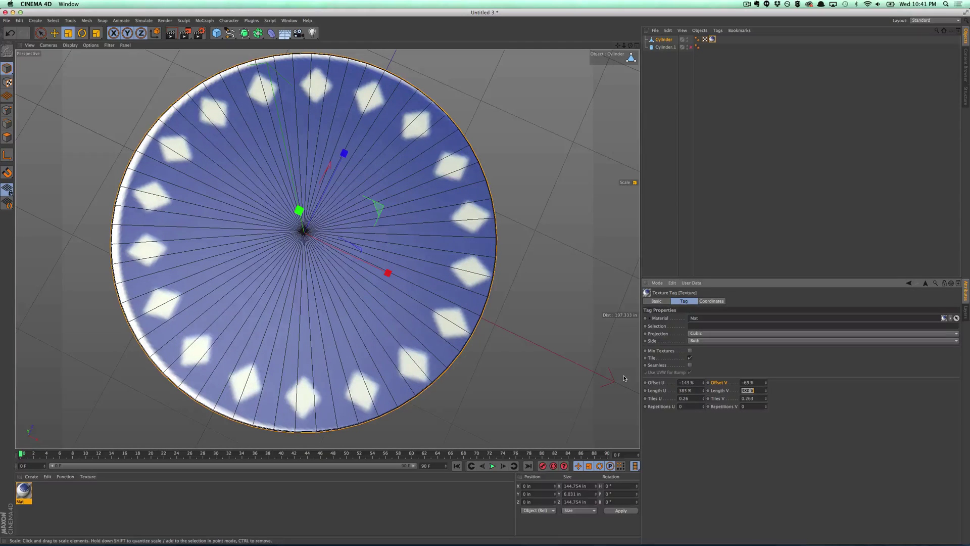
text(385)
key(Tab)
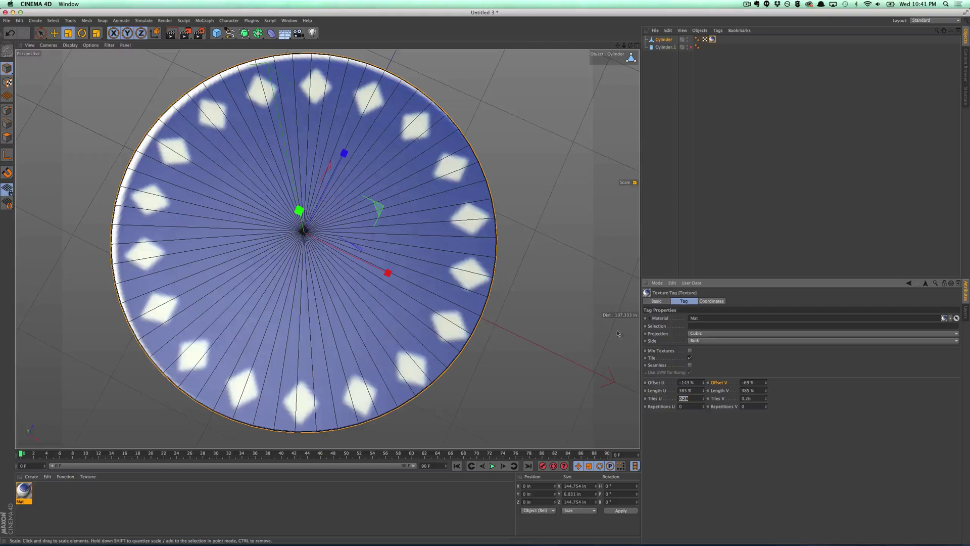
drag(767, 382, 702, 386)
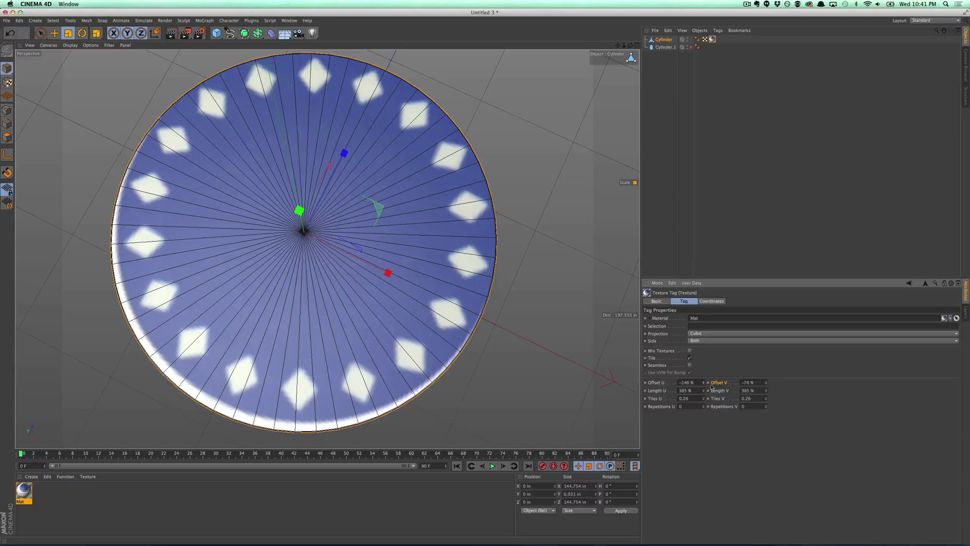
drag(765, 384, 764, 383)
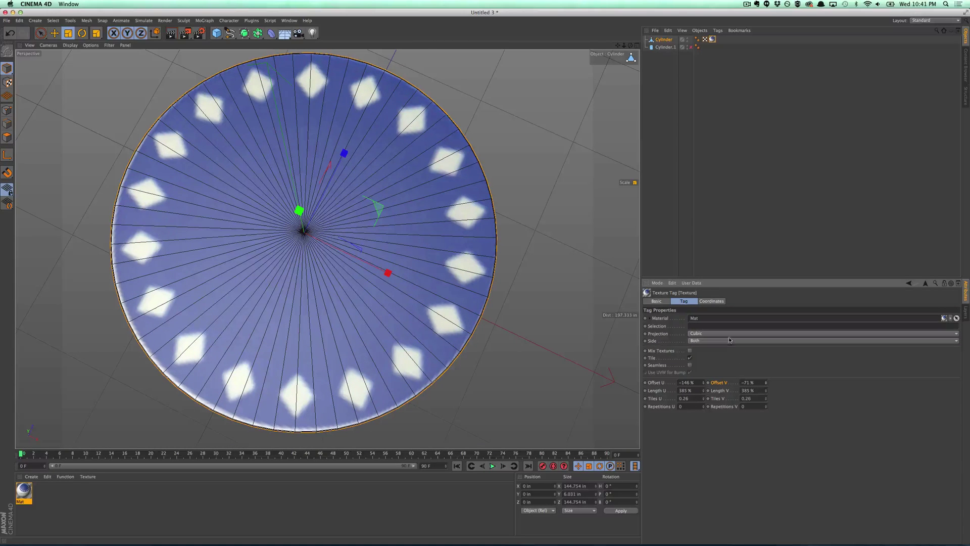
drag(765, 384, 764, 390)
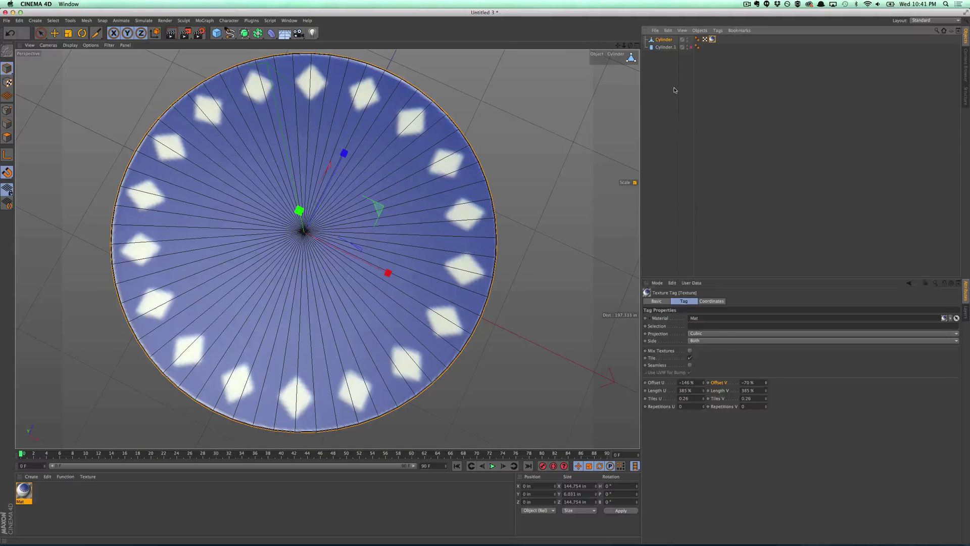
Activate the Knife tool for the cylinder and switch to editing its edges.
key(k)
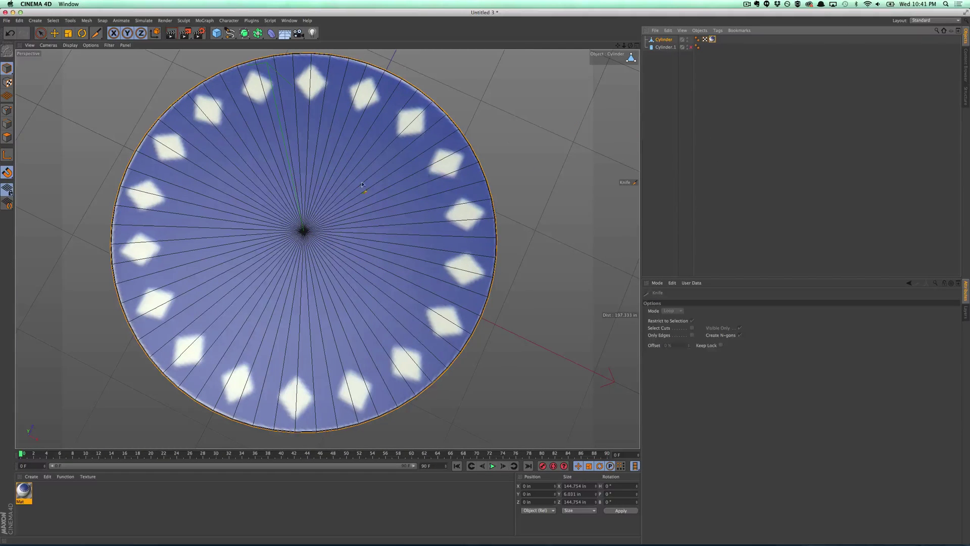
click(7, 124)
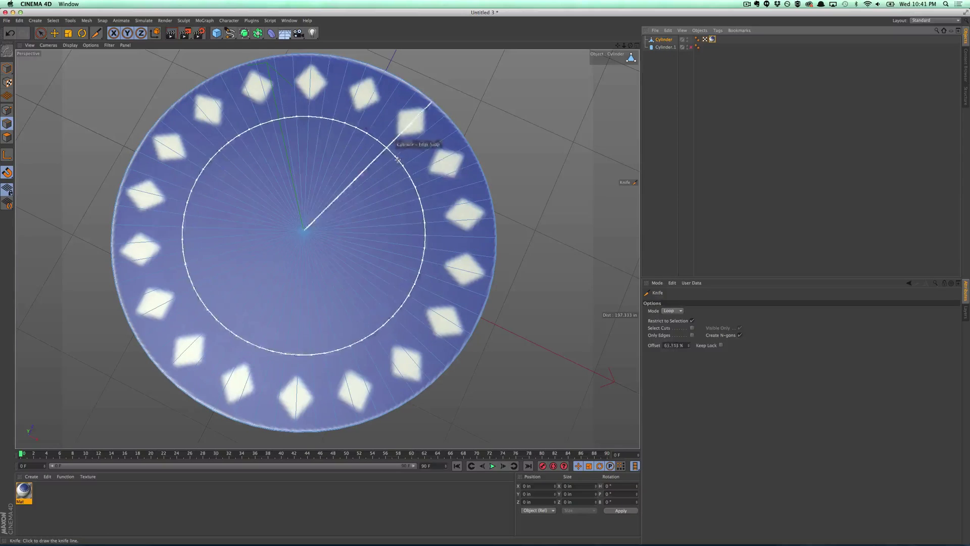
Try a single straight Line-mode knife cut across the chip's face, and undo the cut.
click(672, 311)
click(677, 318)
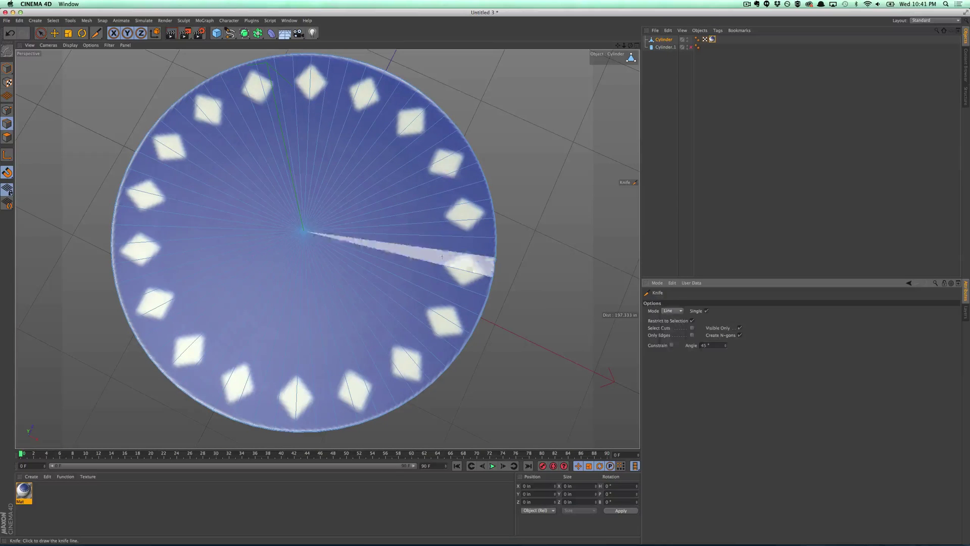
click(101, 160)
click(570, 162)
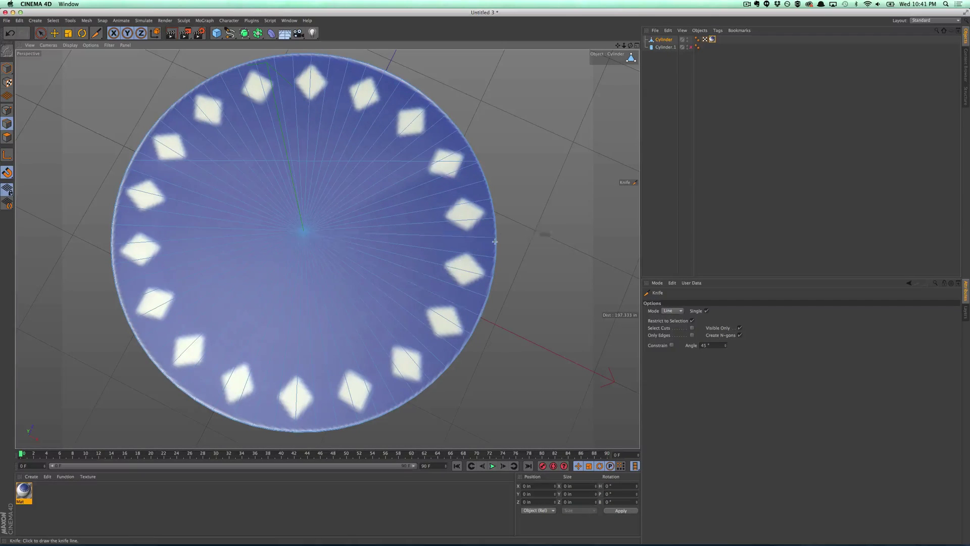
key(super+z)
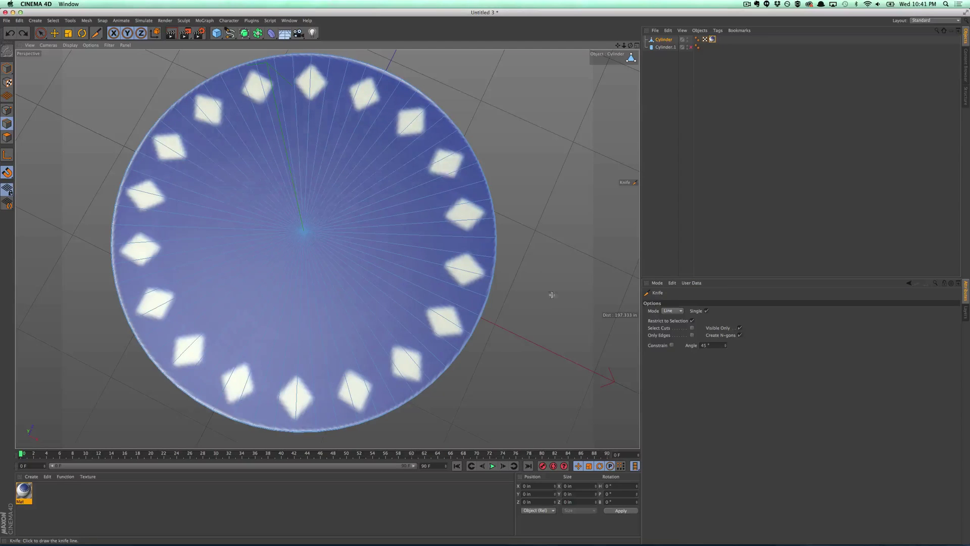
Cut two closely spaced concentric loops on the chip's face with the Loop-mode Knife and delete the cylinder's texture tag.
click(678, 310)
click(670, 342)
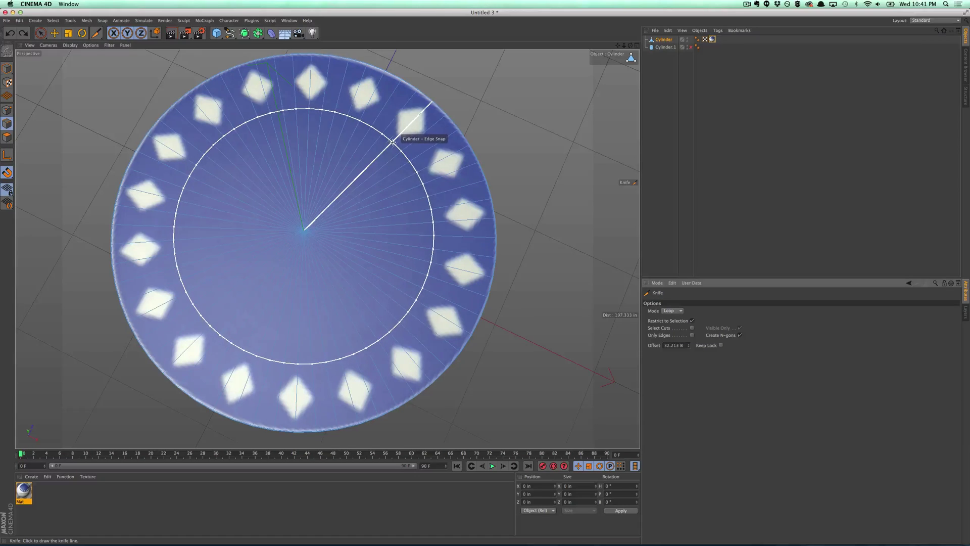
click(394, 140)
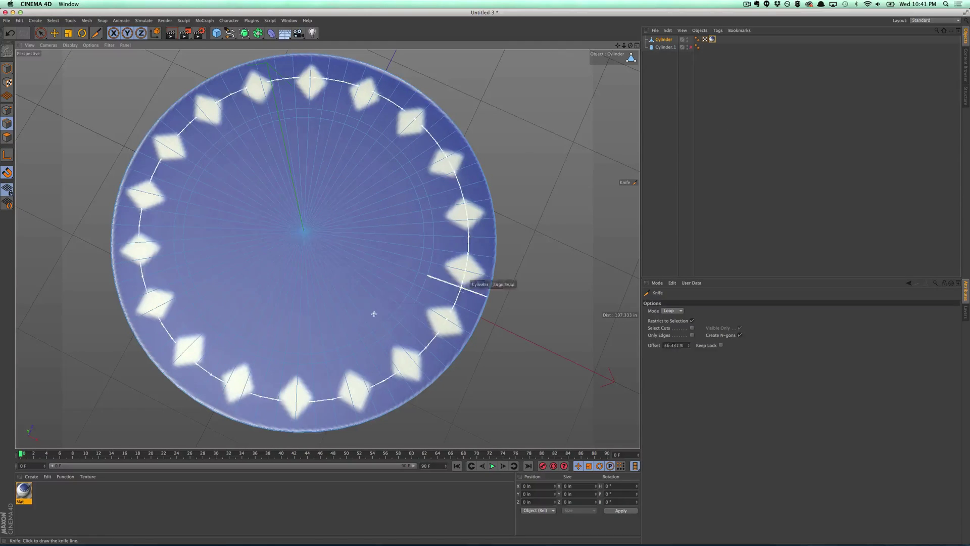
click(712, 39)
key(Delete)
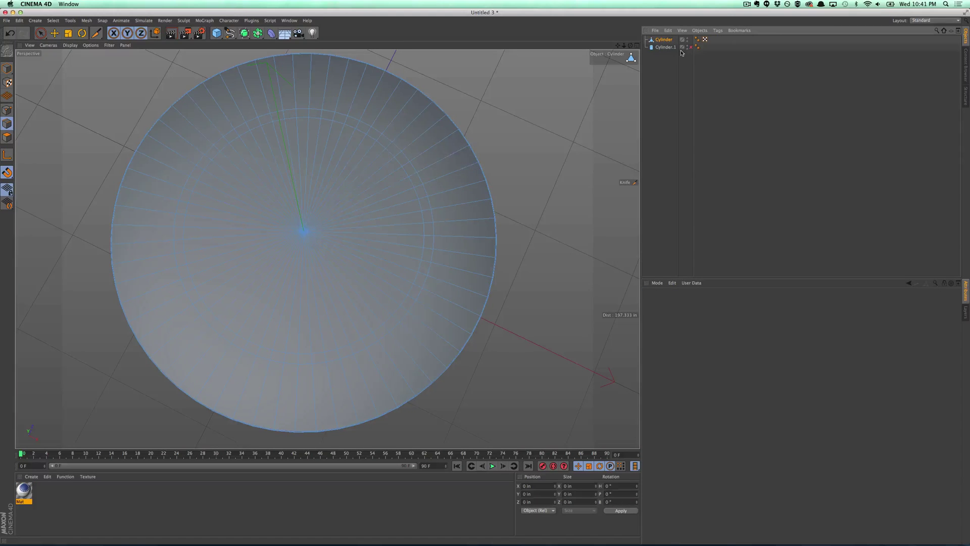
Examine the loop cuts on the chip's top and underside in the four-view layout, framing the chip in each view.
click(637, 46)
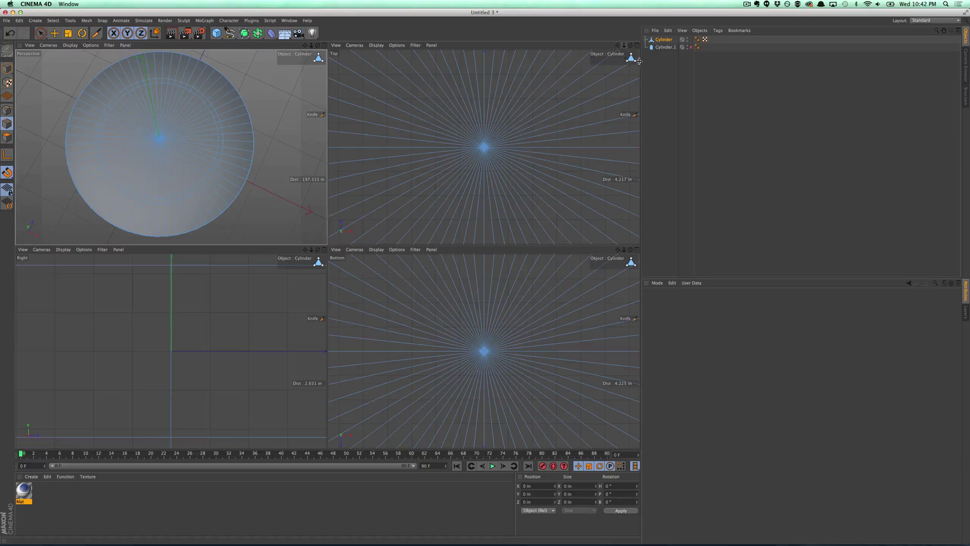
key(h)
key(h)
key(h)
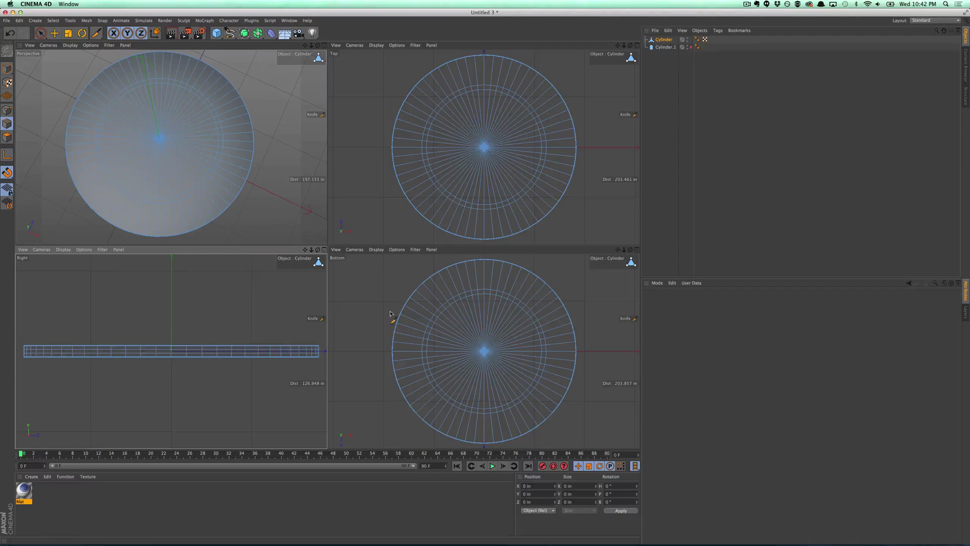
click(354, 250)
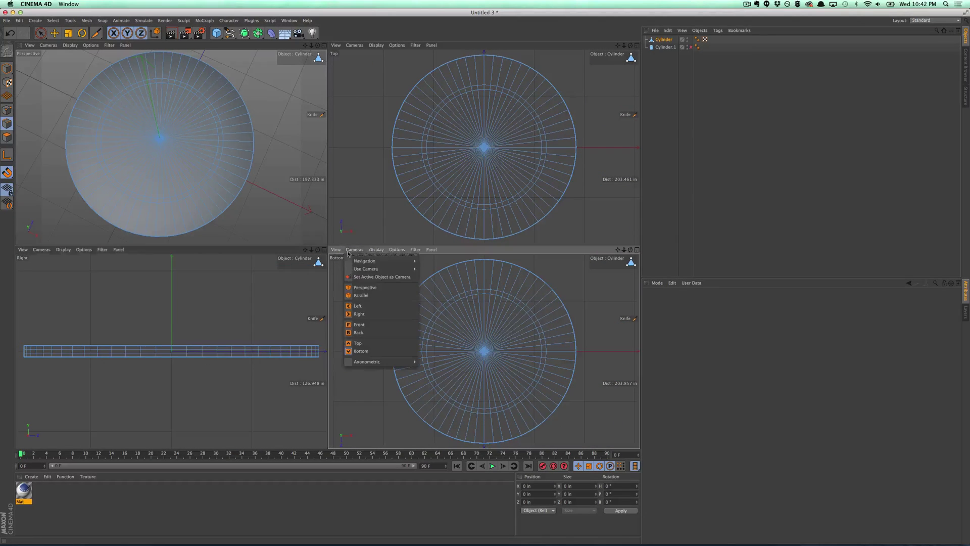
click(361, 322)
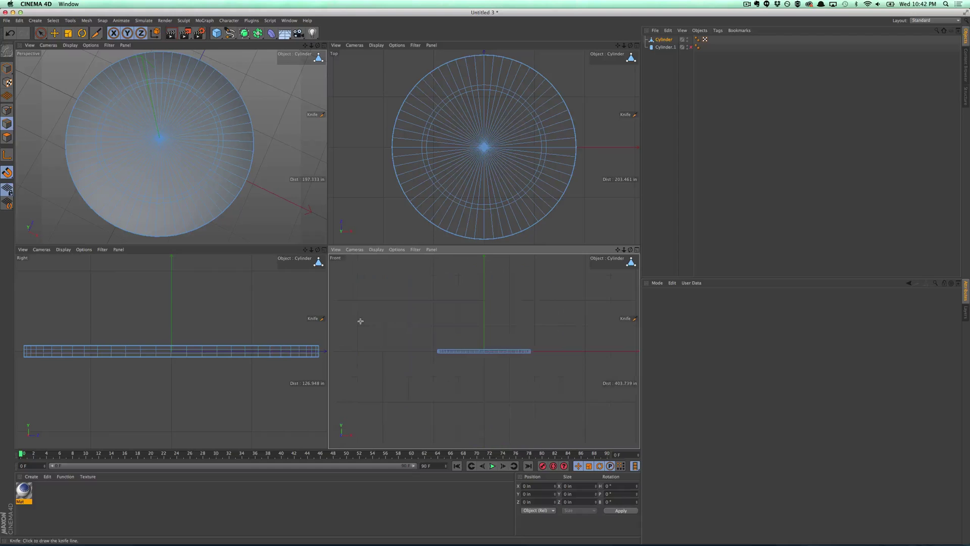
click(338, 260)
click(358, 352)
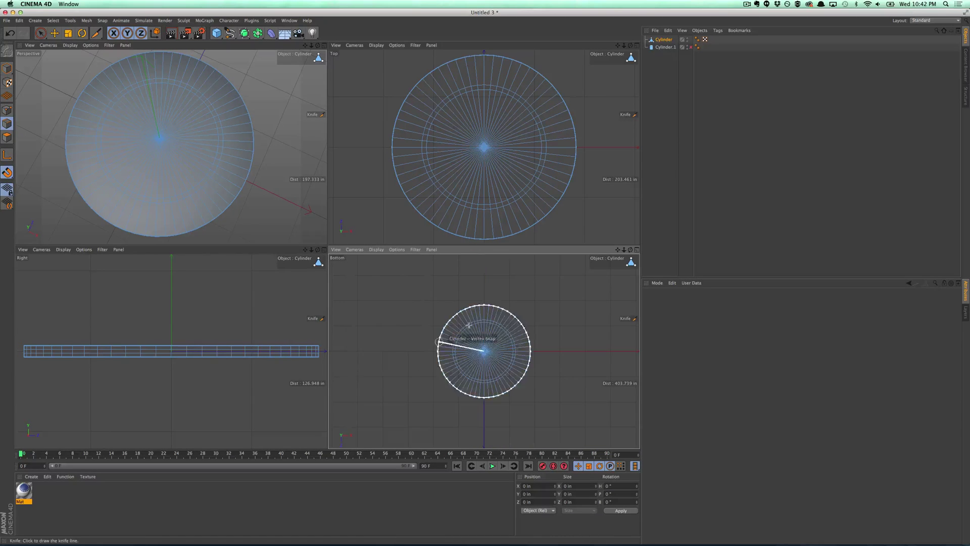
alt+drag(158, 147, 162, 168)
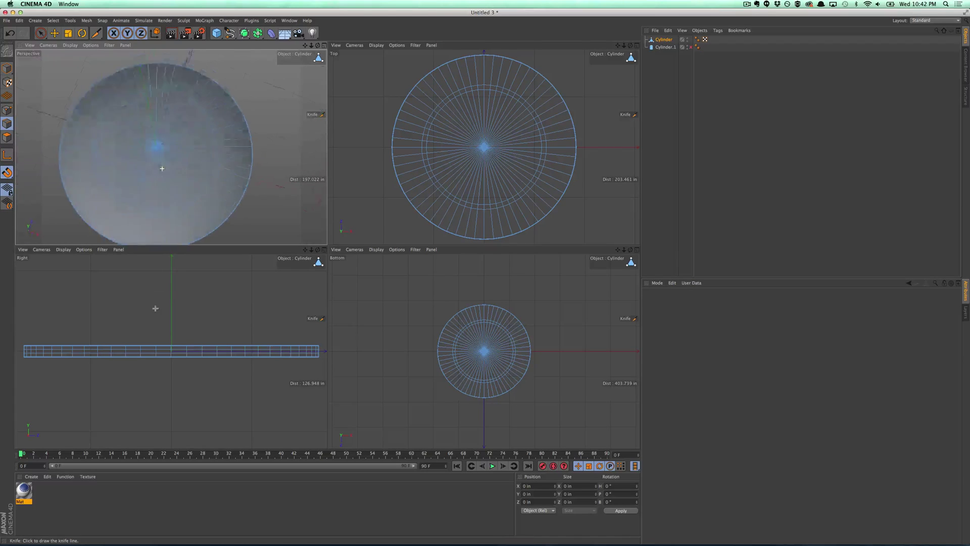
alt+drag(155, 308, 157, 320)
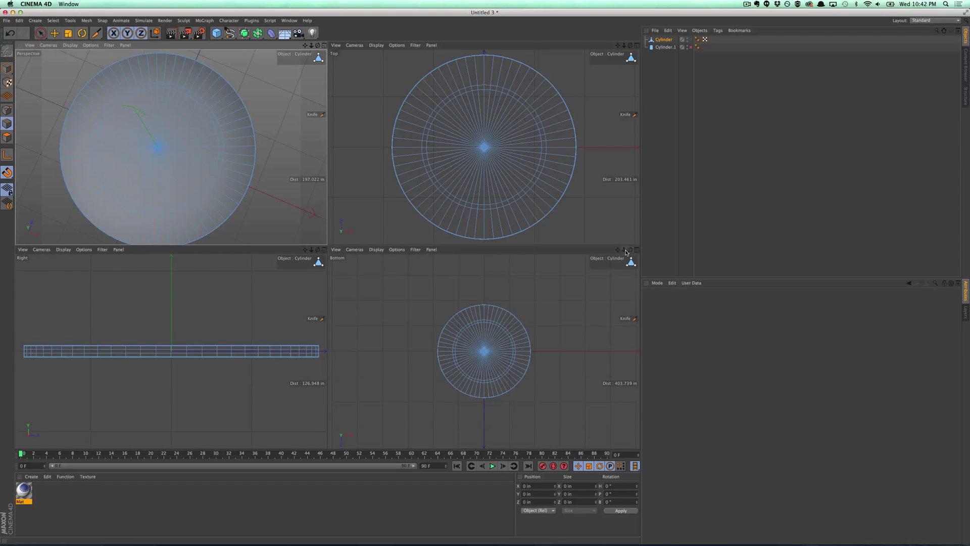
drag(625, 252, 638, 254)
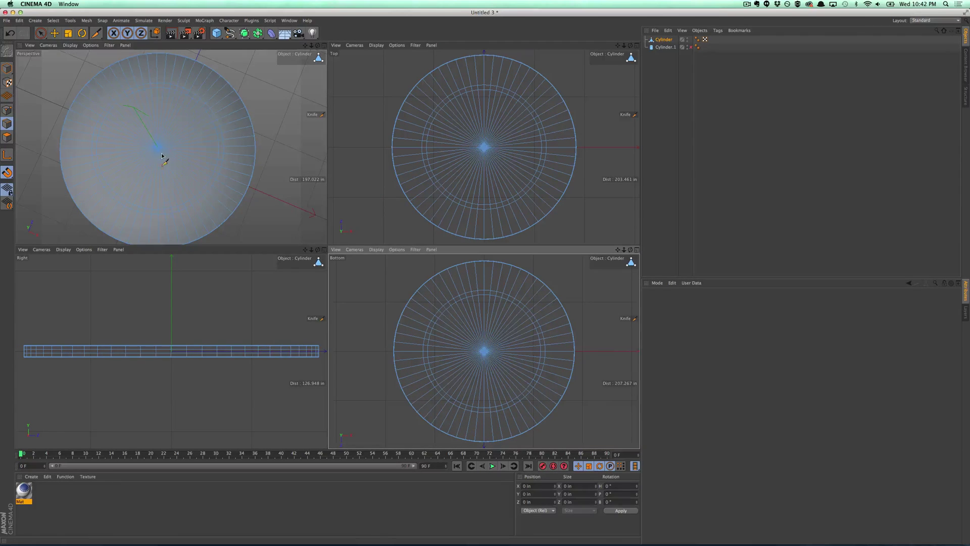
alt+drag(162, 155, 169, 4)
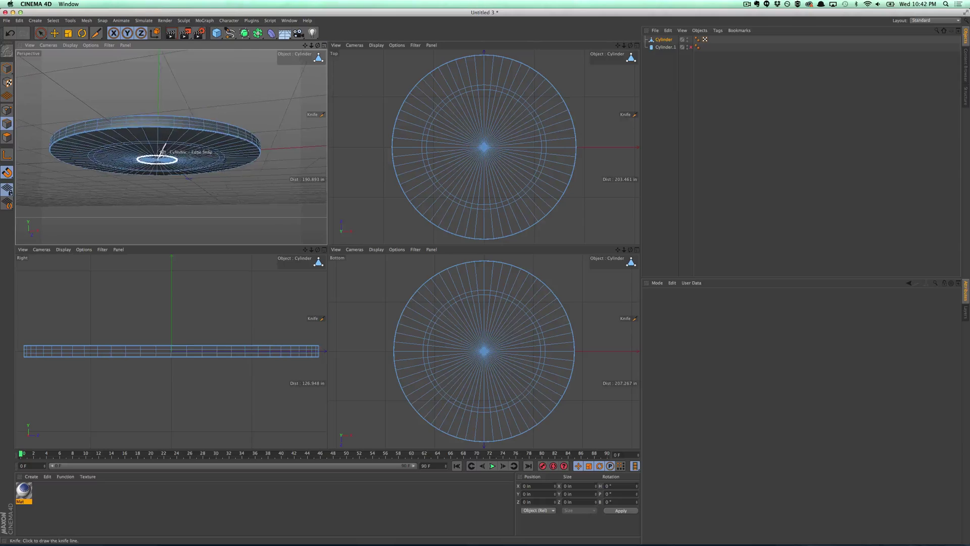
alt+drag(163, 151, 149, 222)
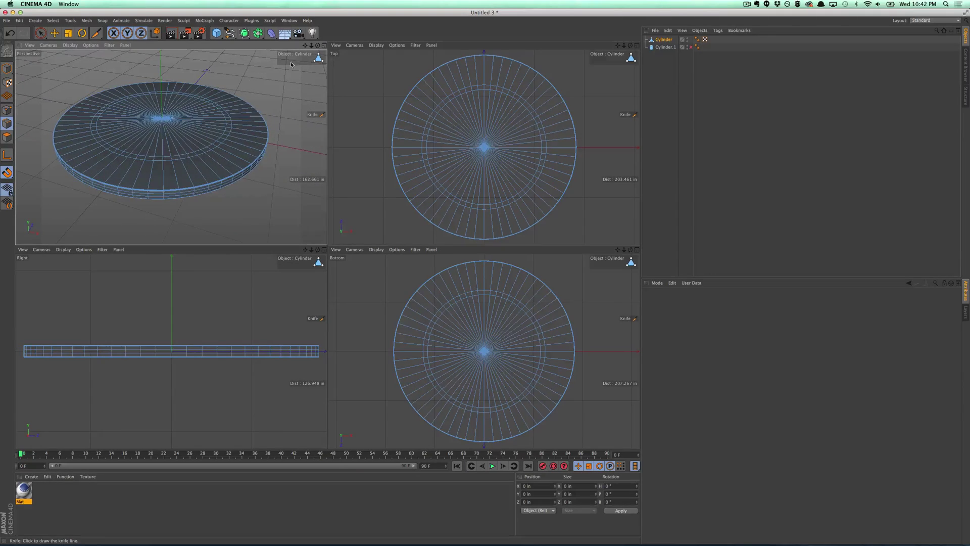
Loop-select the narrow polygon ring between the two loop cuts on the chip's top face.
click(324, 45)
alt+drag(365, 229, 394, 321)
drag(626, 46, 589, 46)
alt+drag(339, 220, 358, 162)
key(u)
key(l)
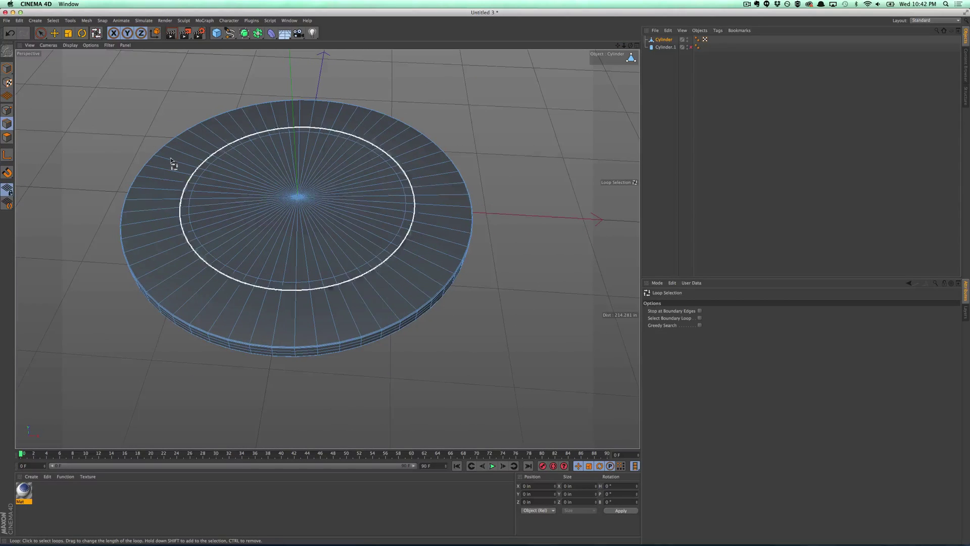
click(8, 137)
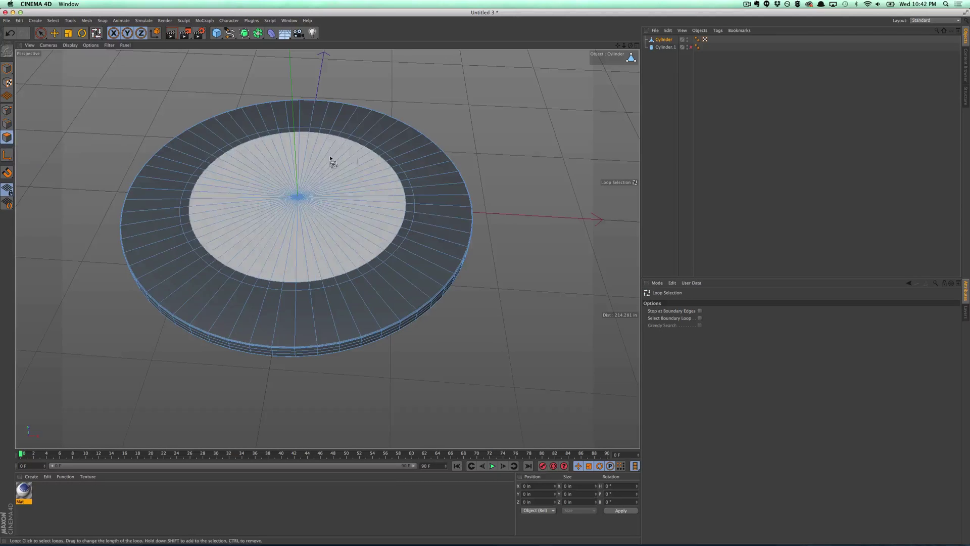
click(408, 184)
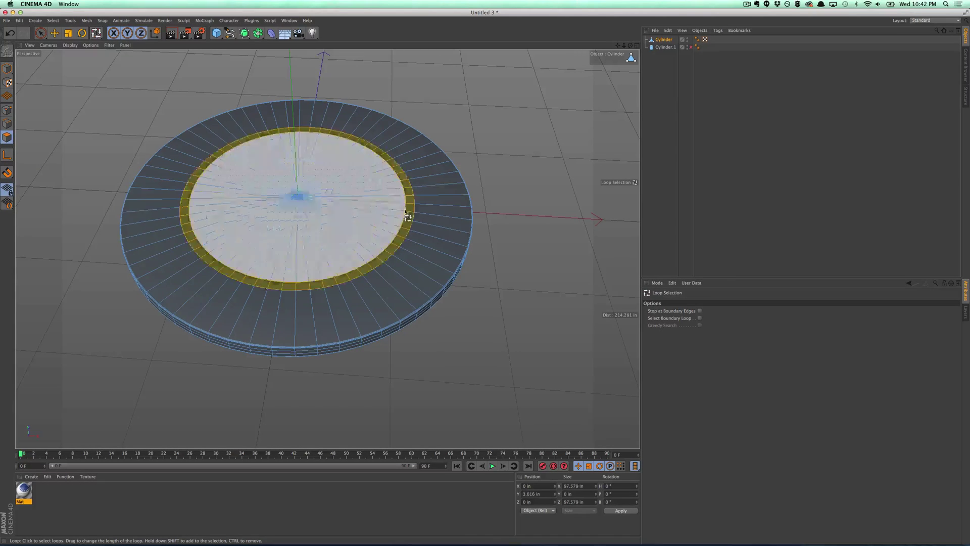
Extrude the selected top ring into the chip with an offset of about -2.1 in.
key(F5)
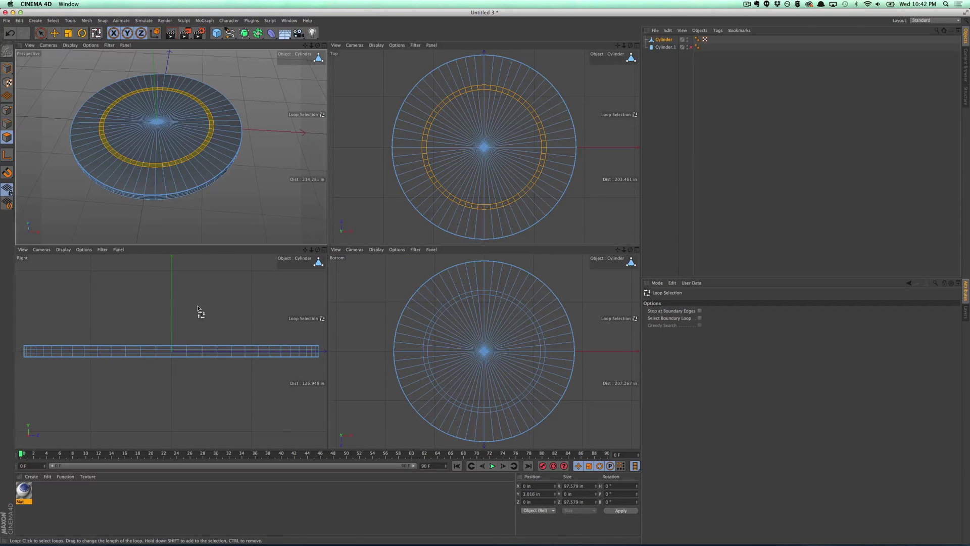
key(e)
key(d)
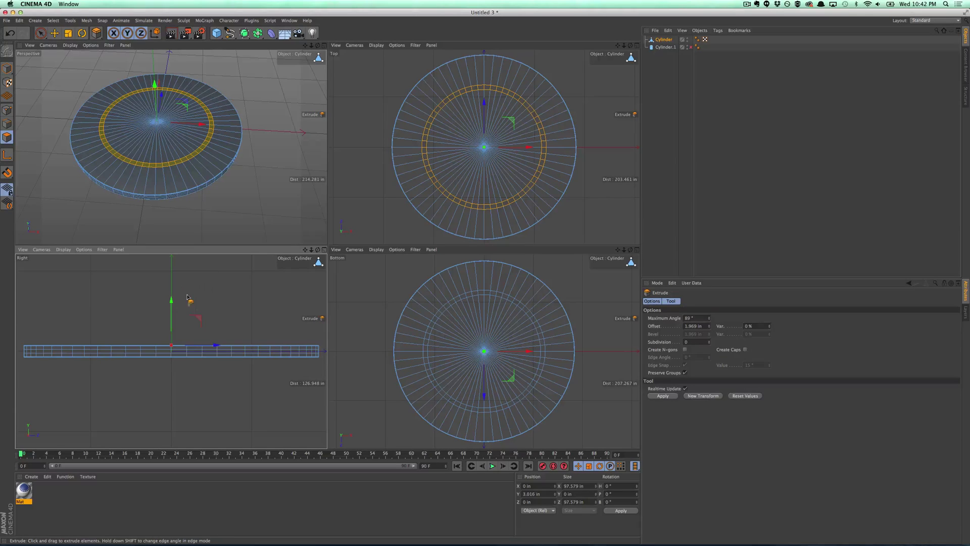
drag(215, 300, 197, 331)
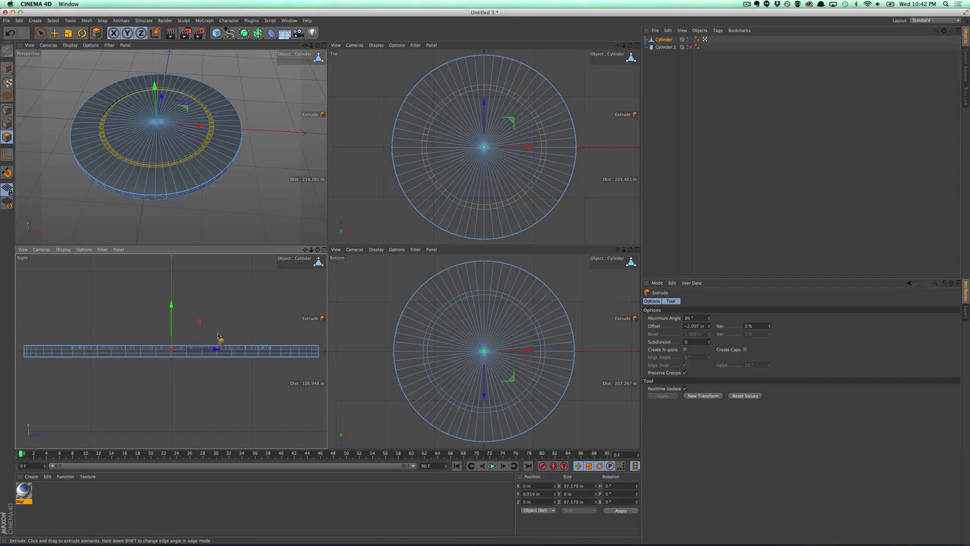
scroll(218, 337, up, 5)
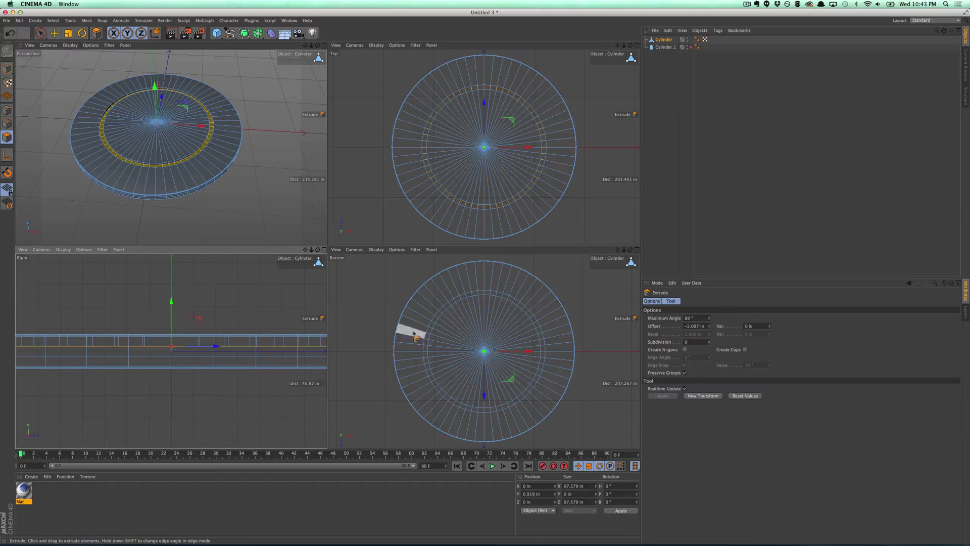
Loop-select the matching narrow polygon ring on the chip's underside.
alt+drag(148, 165, 171, 162)
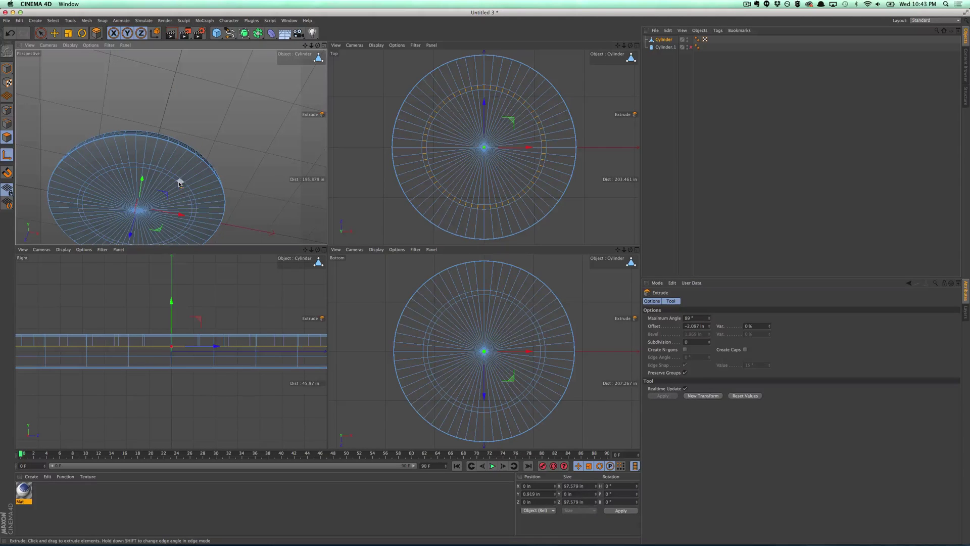
key(u)
key(l)
click(186, 189)
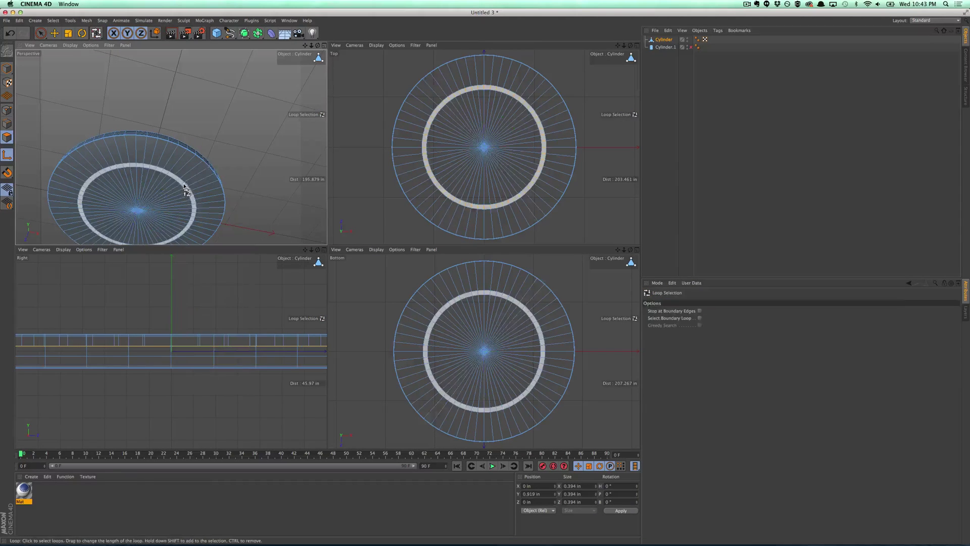
click(187, 190)
key(super+z)
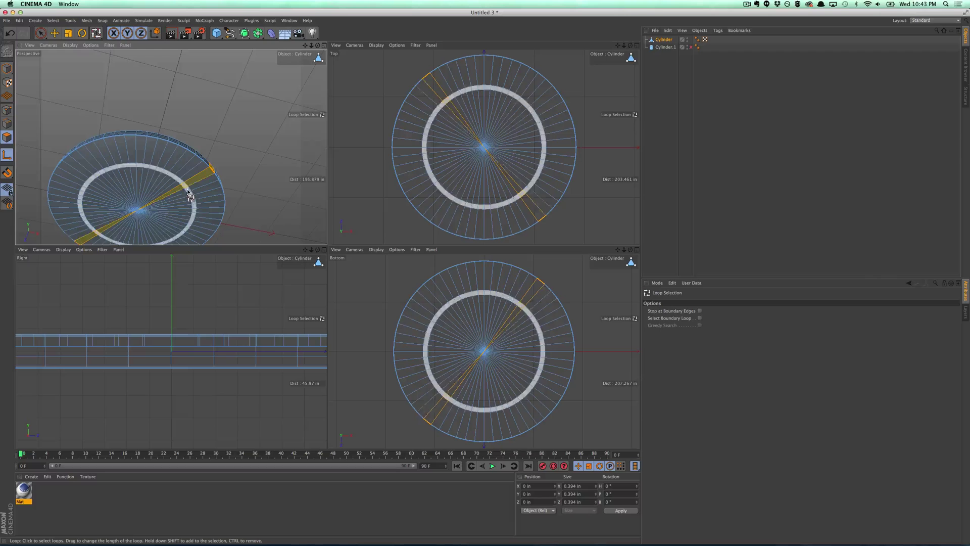
click(187, 191)
click(190, 191)
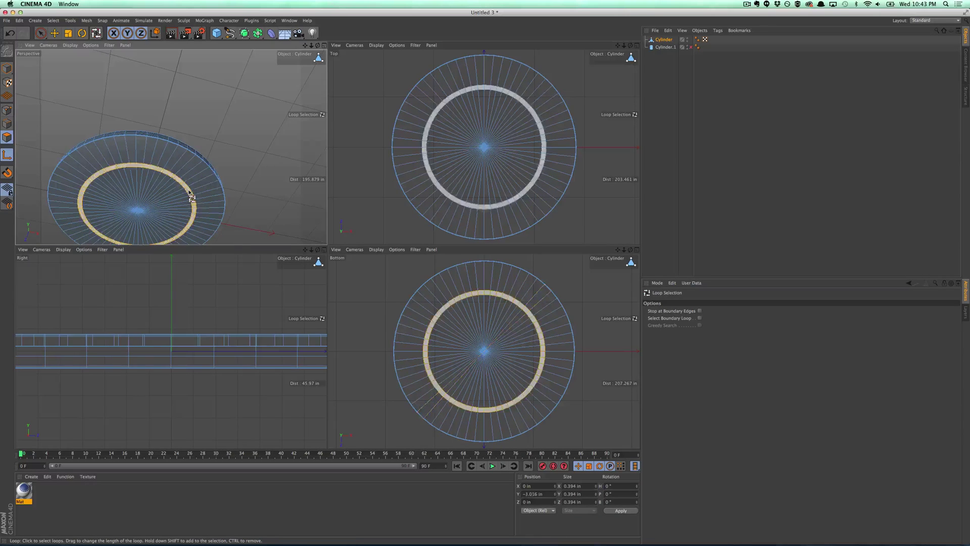
Extrude the selected underside ring into the chip with an offset of about -2.18 in.
key(d)
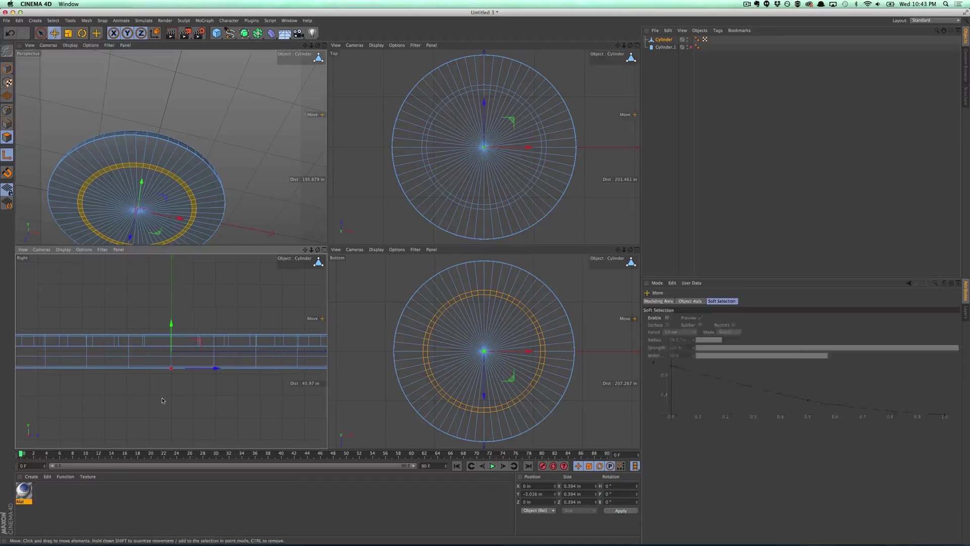
mouse_move(178, 401)
mouse_down()
mouse_move(152, 405)
mouse_move(159, 404)
mouse_up()
alt+drag(113, 179, 147, 303)
click(325, 45)
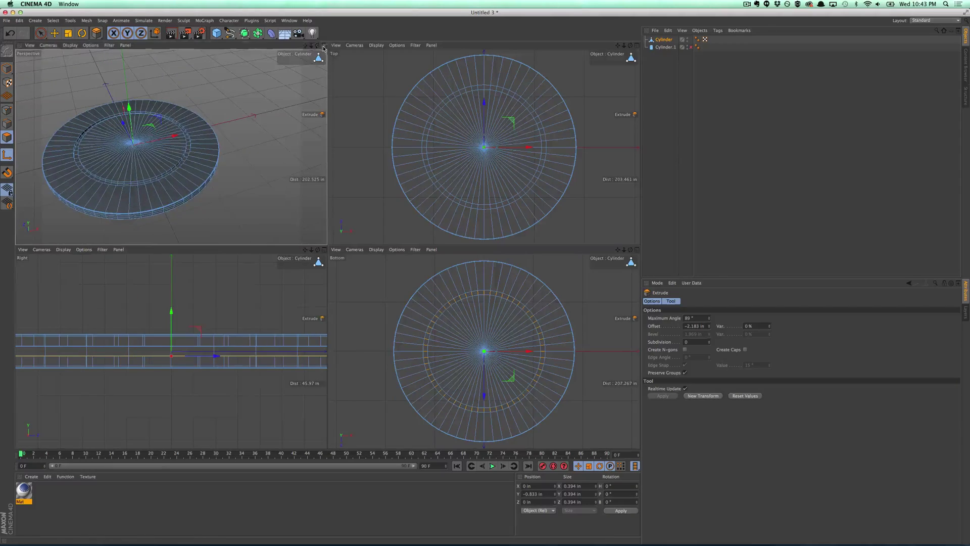
Examine the recessed ring groove up close and the cylinder's overall shape from a distance.
click(676, 80)
alt+drag(245, 253, 354, 197)
click(664, 39)
key(s)
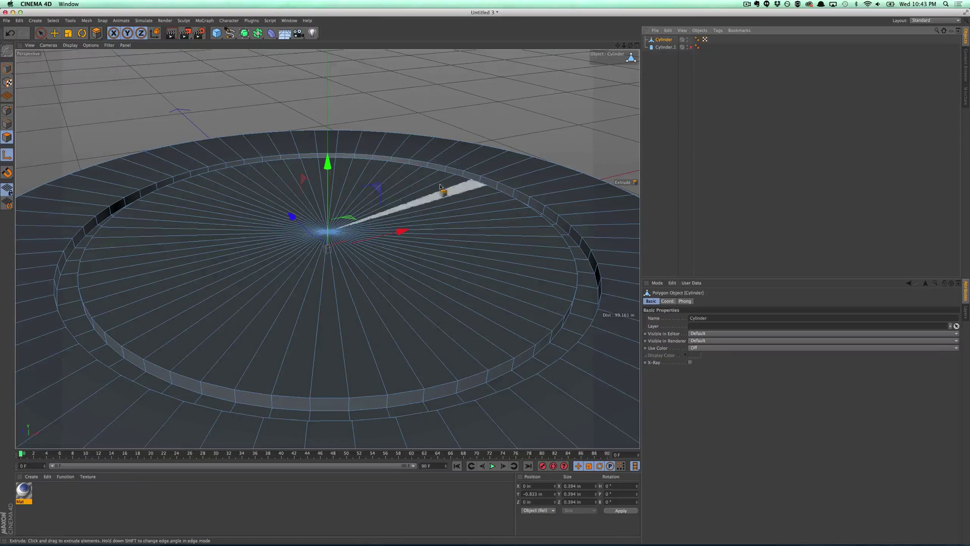
drag(623, 45, 424, 167)
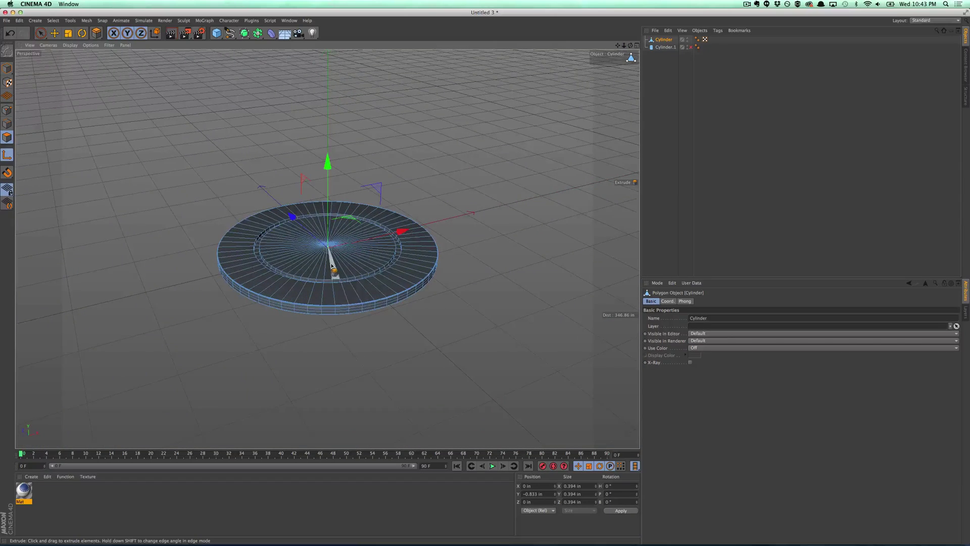
alt+drag(338, 275, 313, 289)
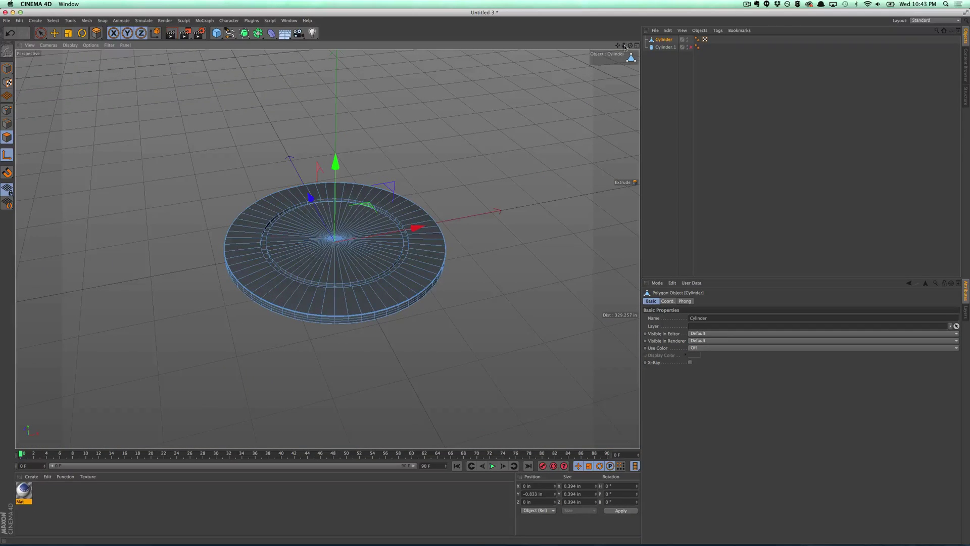
drag(625, 47, 556, 93)
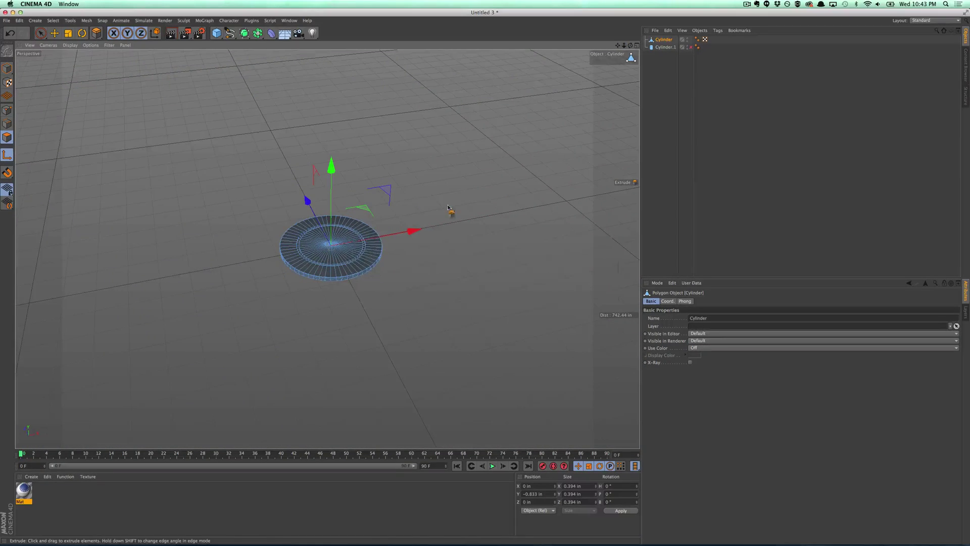
Switch to Finder and examine the reference photos of the poker chips and playing cards beside the ruler.
key(super+Tab)
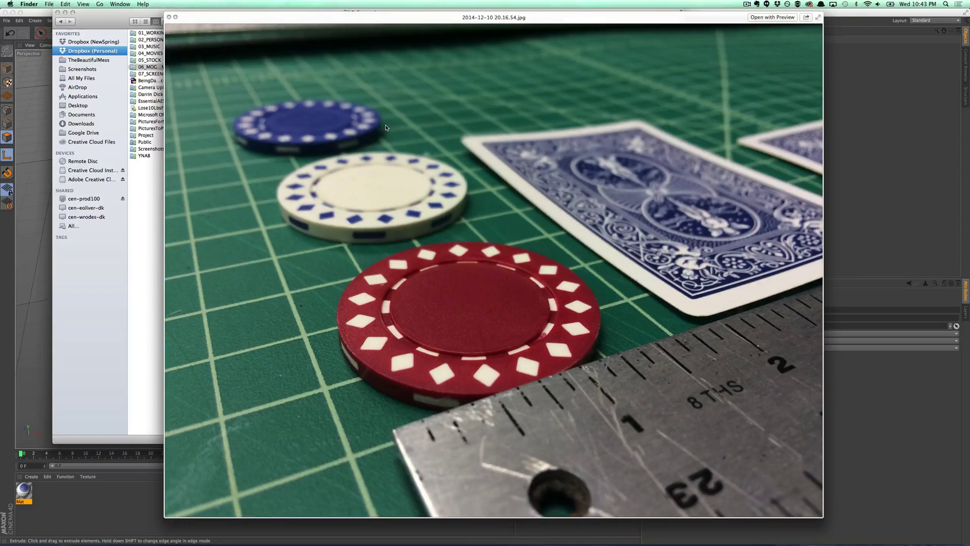
key(space)
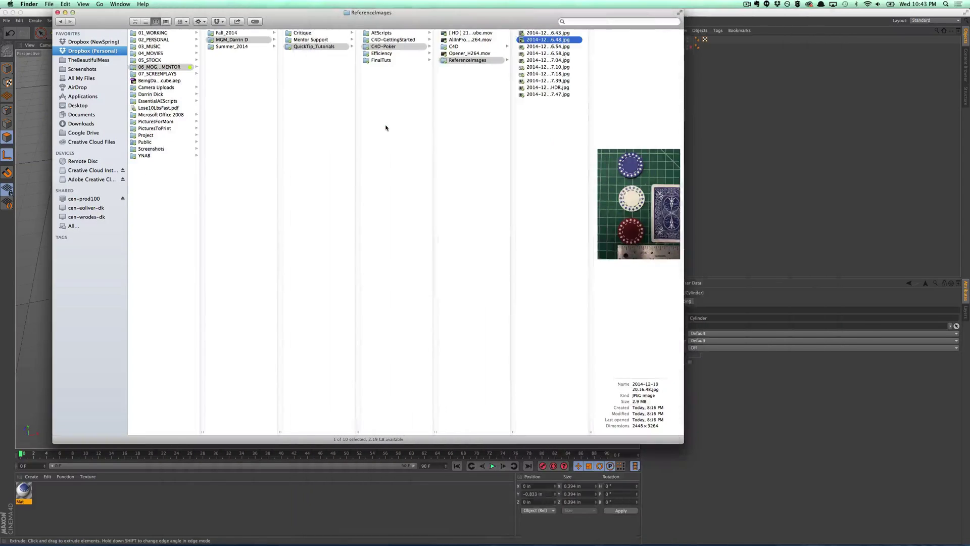
click(564, 32)
key(space)
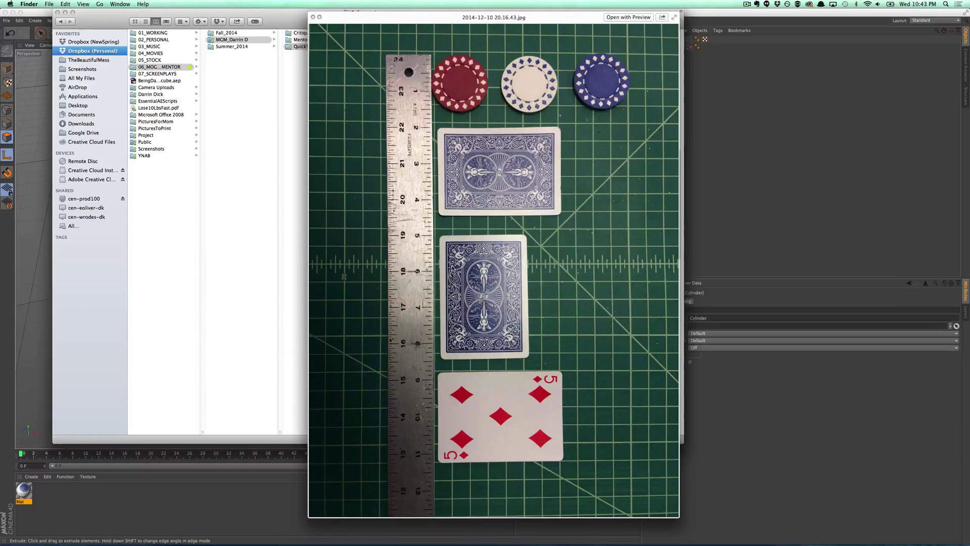
key(super+Tab)
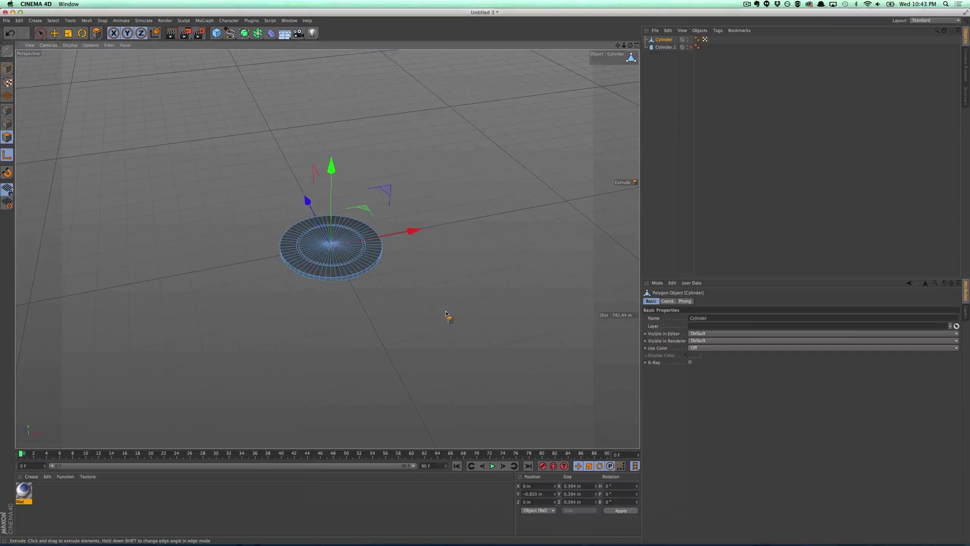
Add a rectangle spline for the playing card and lay it flat on the XZ plane.
click(230, 34)
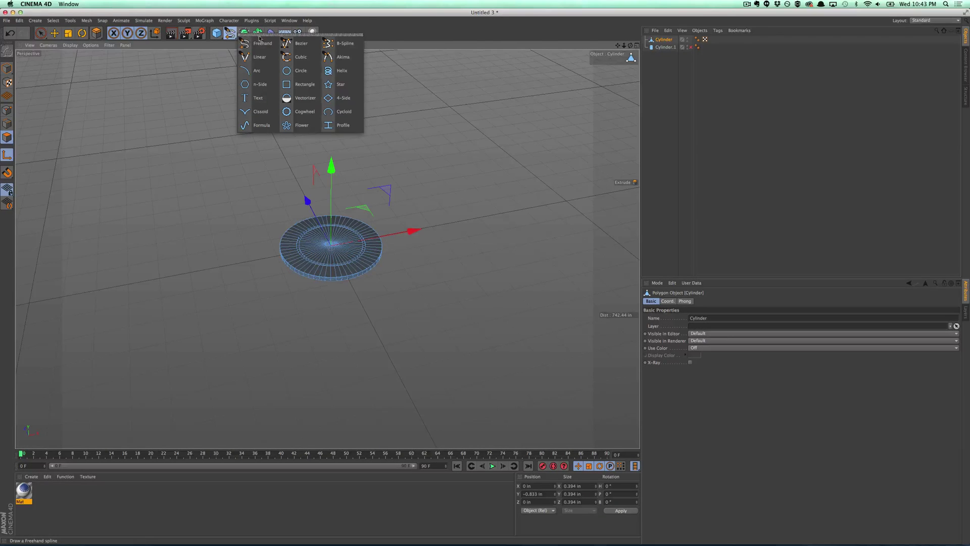
click(304, 86)
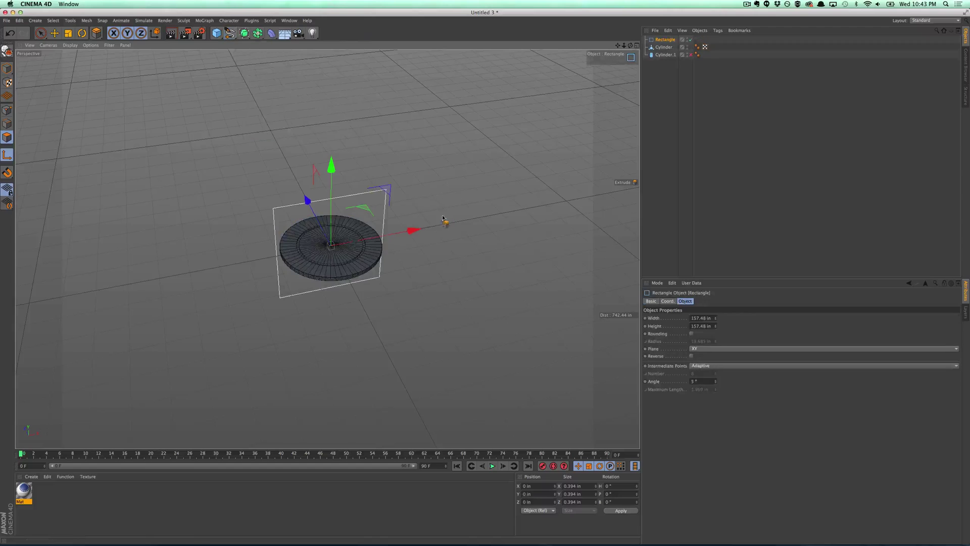
click(708, 349)
click(696, 364)
click(706, 349)
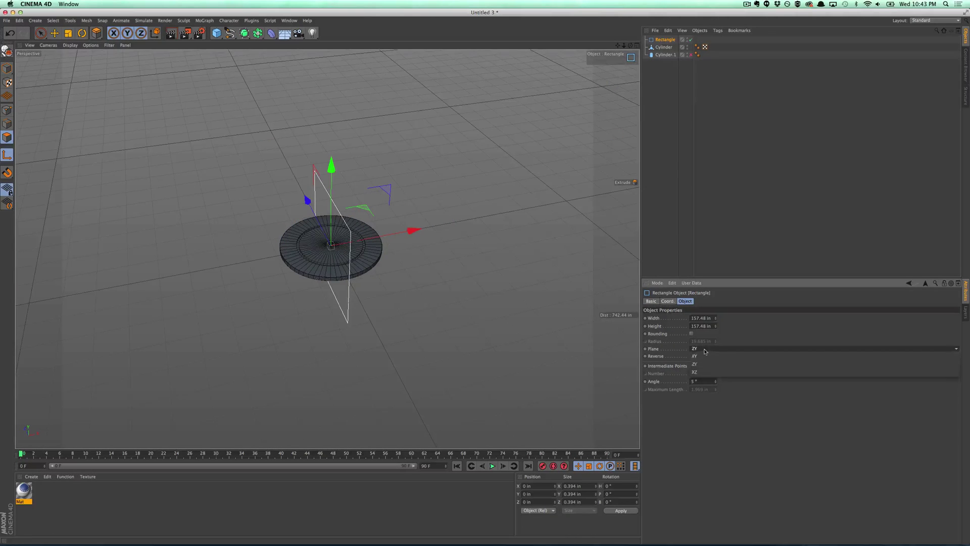
click(700, 372)
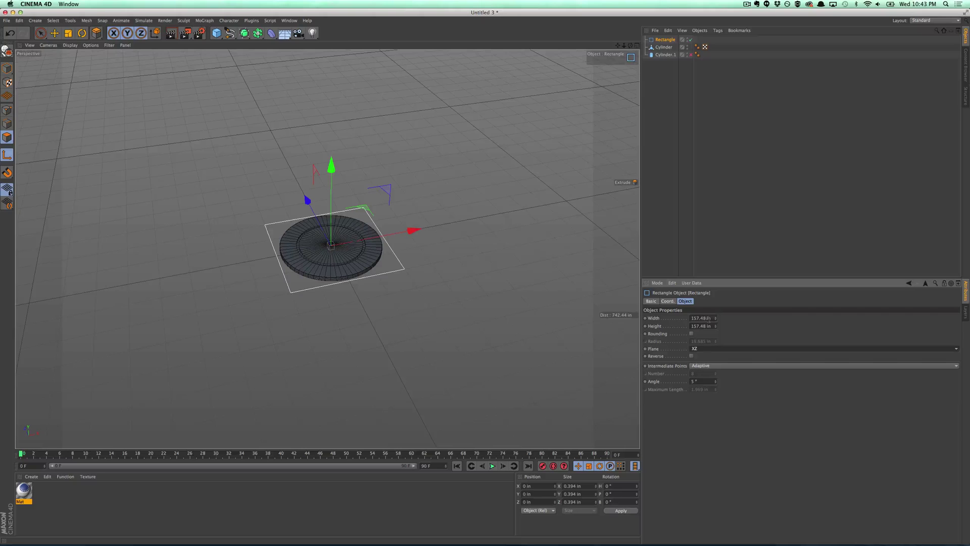
Set the rectangle spline's width to 2.5 in and its height to 3.5 in.
click(707, 318)
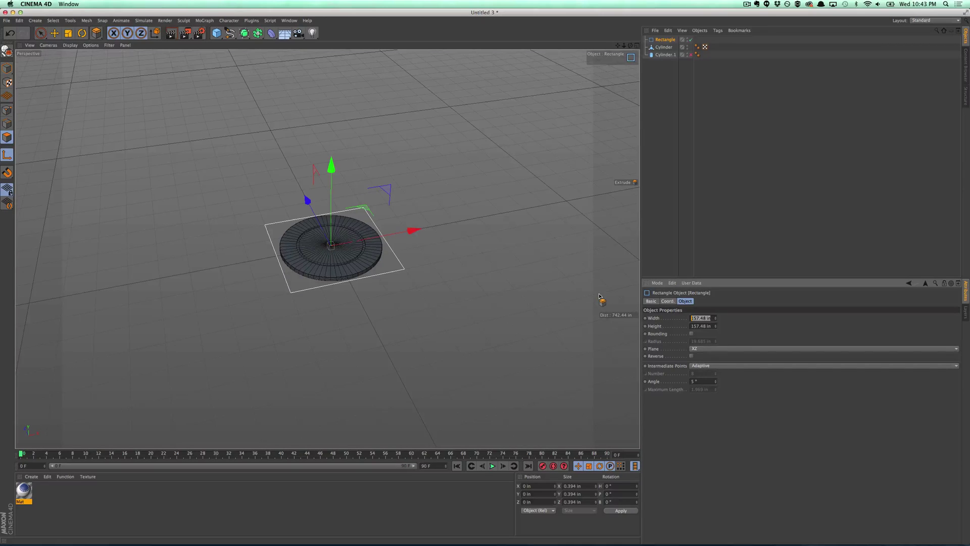
text(4.5)
key(Tab)
text(3)
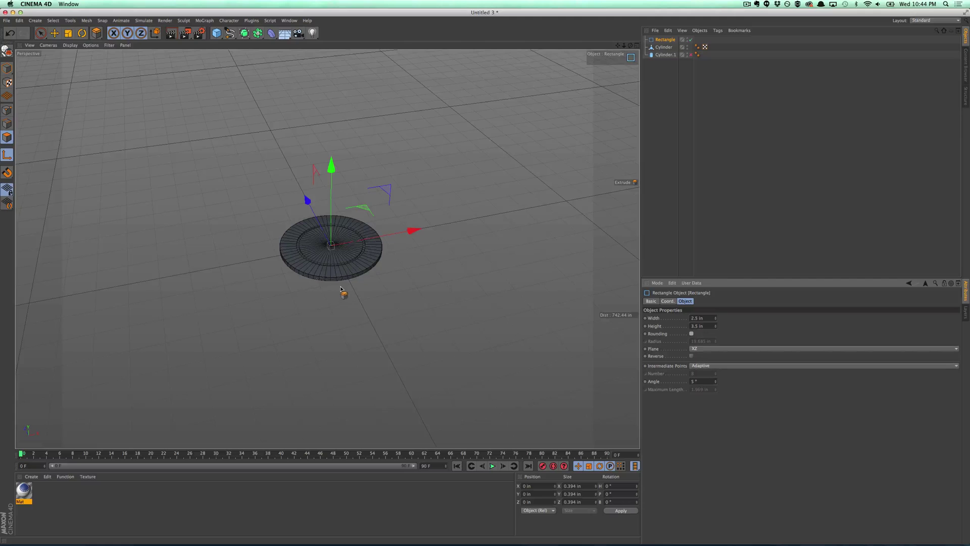
Scale the rectangle up uniformly around the chip to about 190.5 by 266.8 in.
text(t)
drag(260, 322, 768, 156)
drag(445, 238, 546, 225)
click(665, 41)
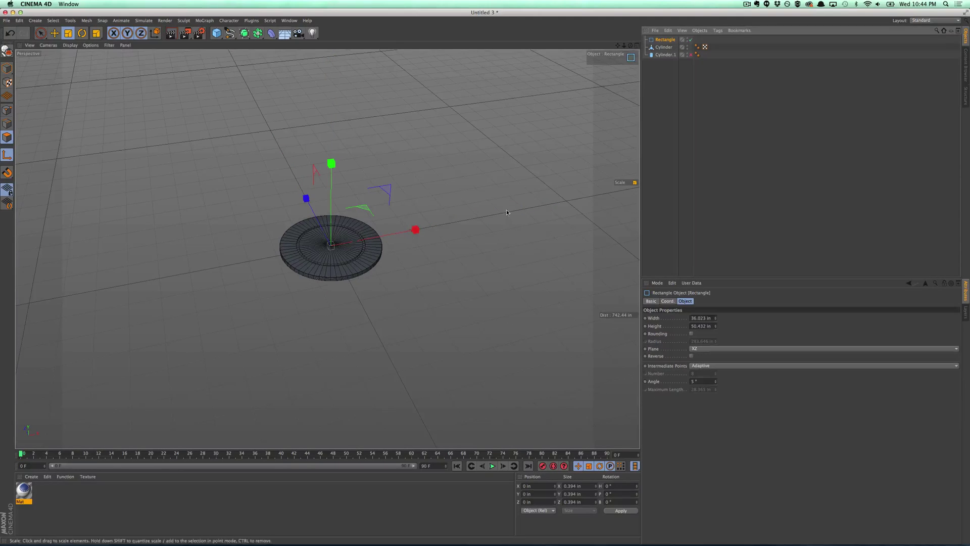
drag(414, 263, 467, 232)
drag(351, 318, 374, 354)
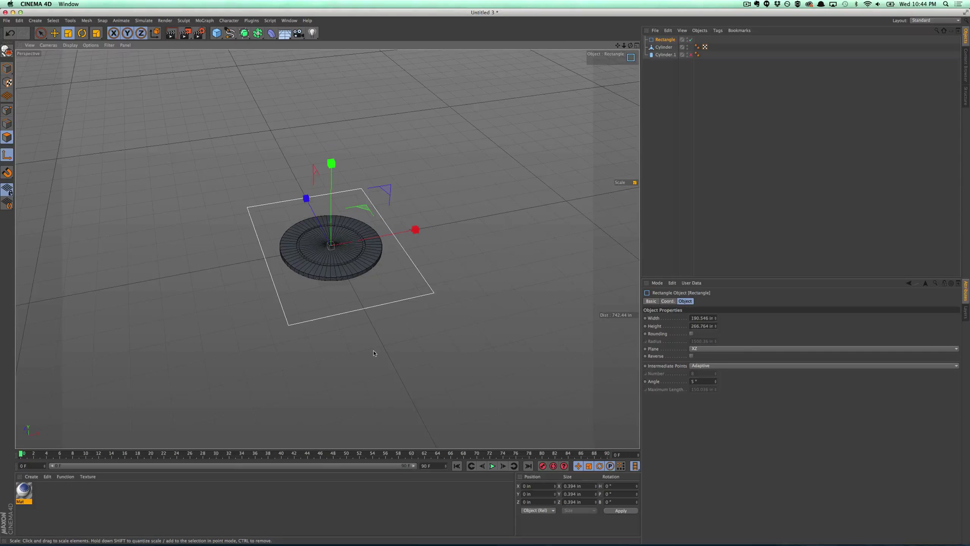
Compare the card and chip proportions in the reference photo and enlarge the rectangle uniformly to about 234 by 327.5 in.
key(super+Tab)
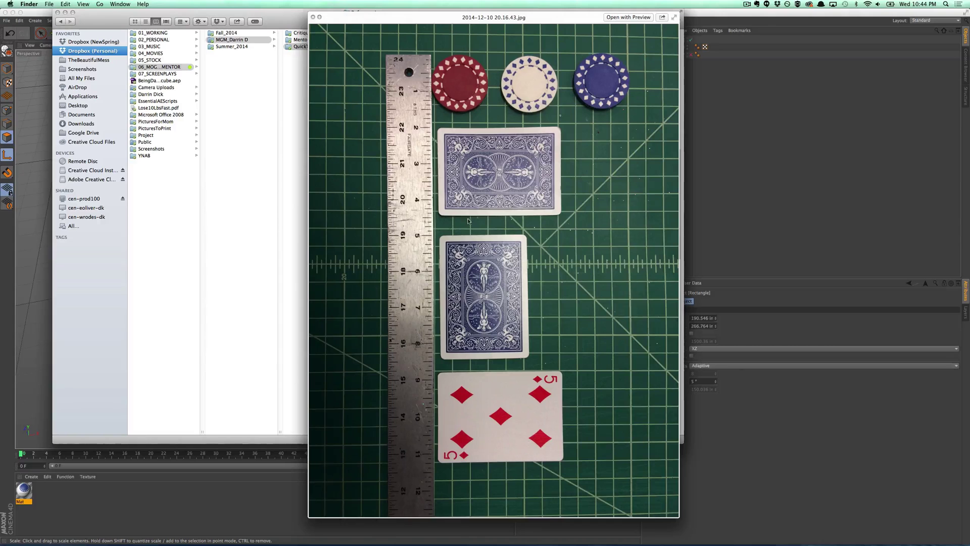
key(super+Tab)
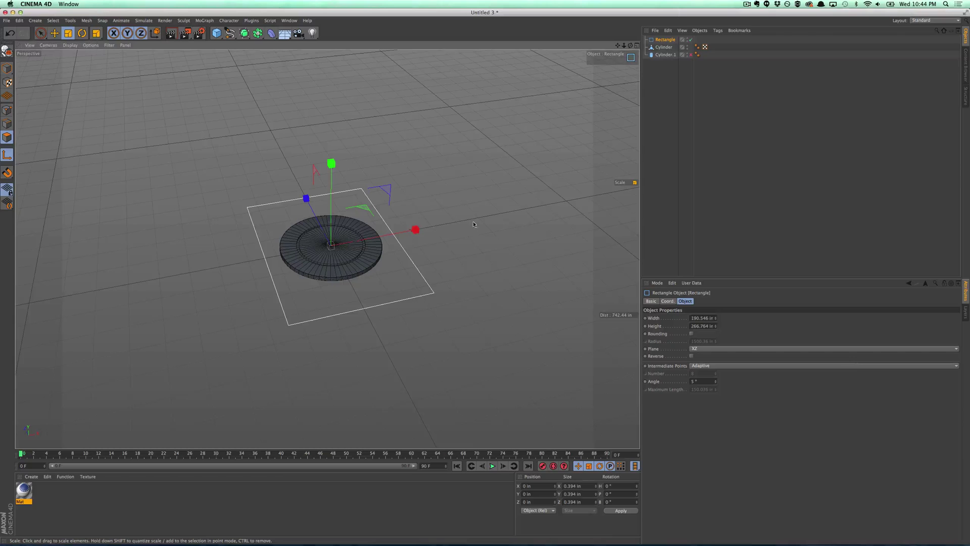
drag(350, 287, 397, 317)
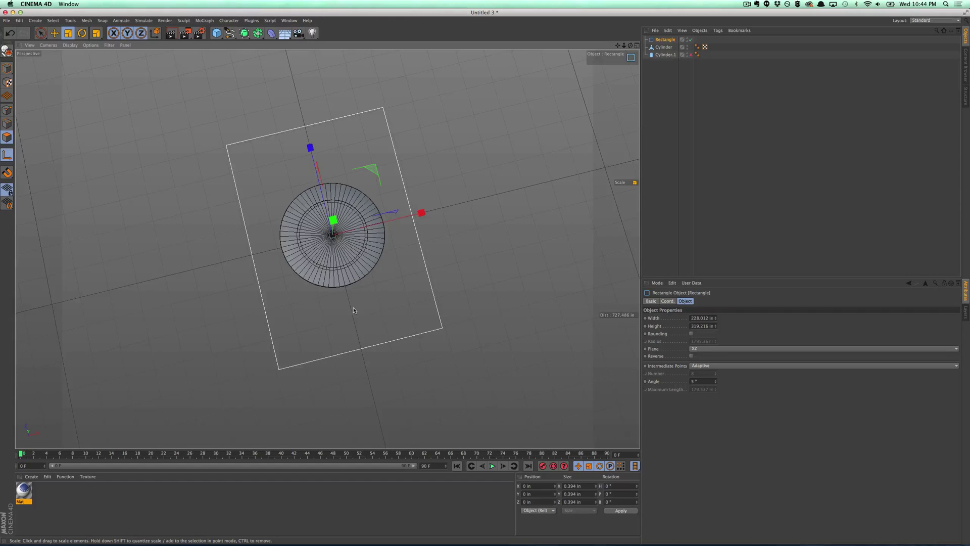
alt+drag(354, 307, 401, 311)
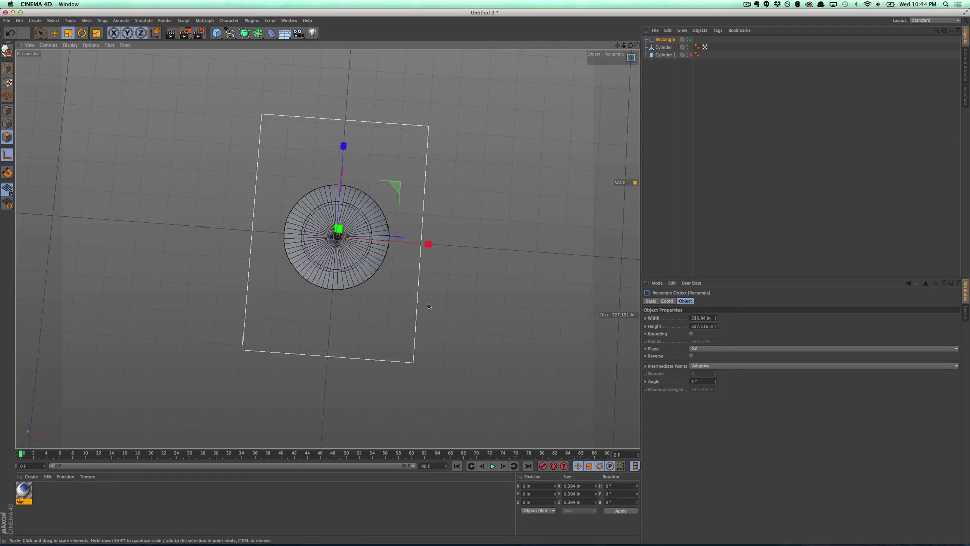
Round the rectangle's corners with a 10 in radius, checking the card corners in the reference photo.
click(691, 334)
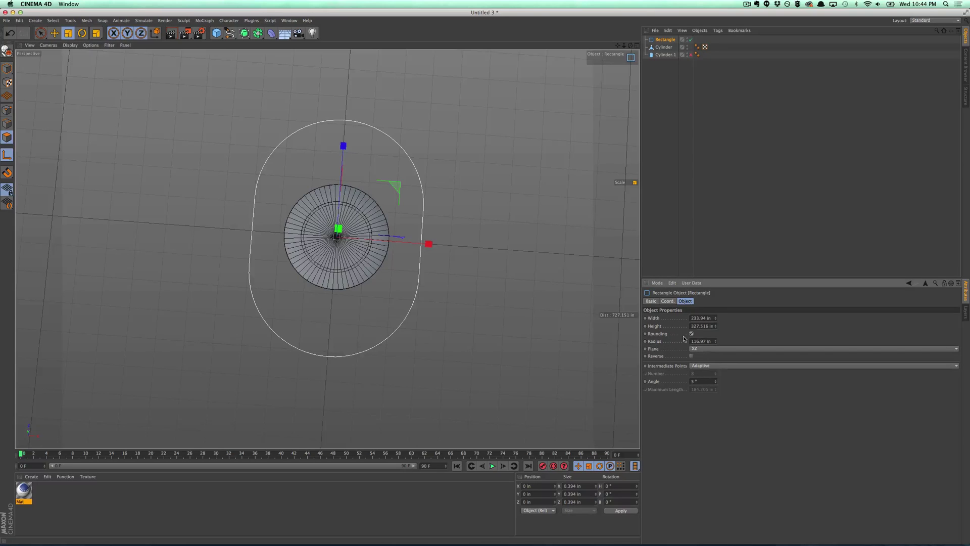
drag(715, 341, 708, 388)
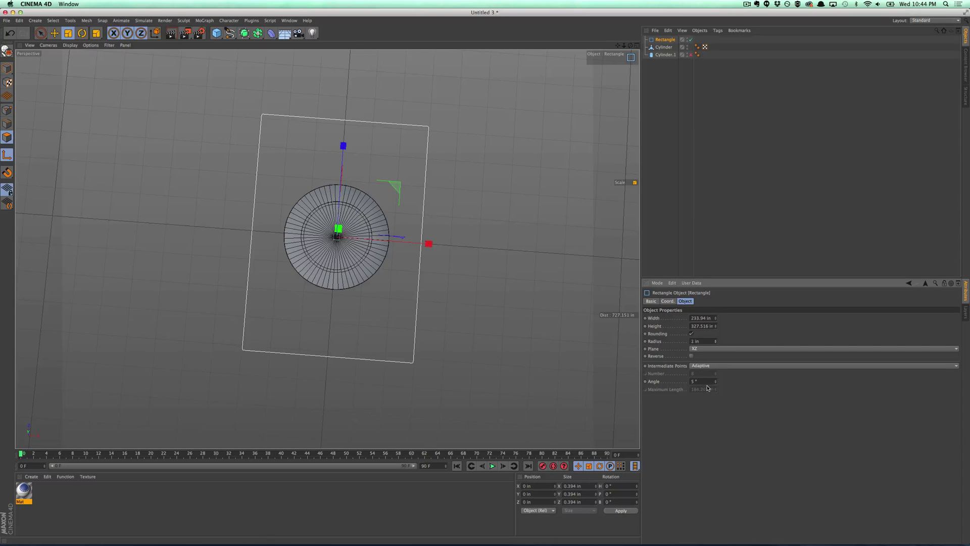
key(super+Tab)
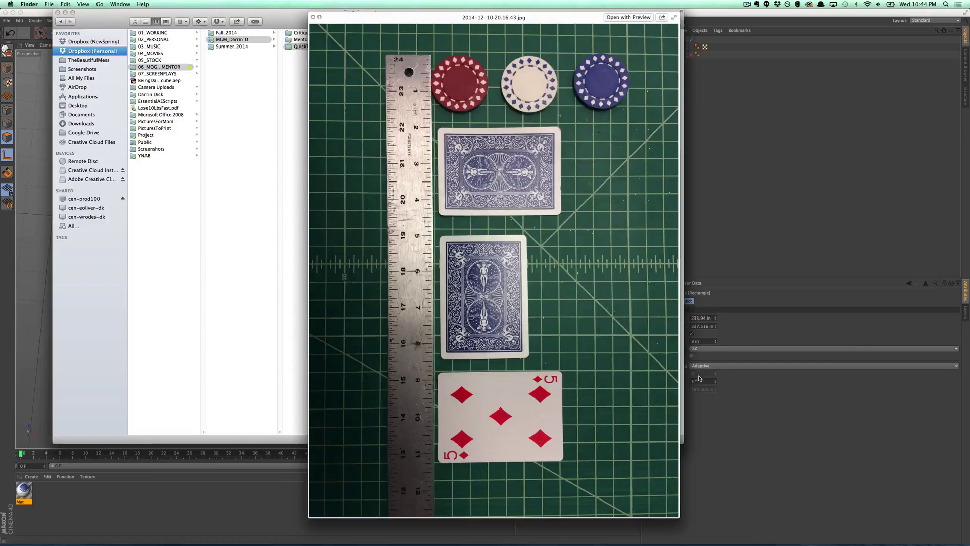
key(super+Tab)
click(716, 343)
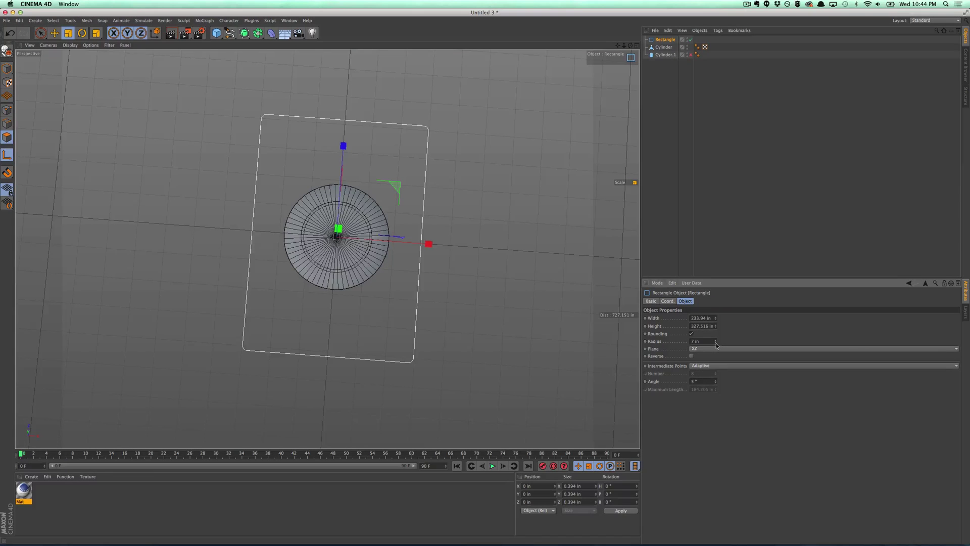
key(super+Tab)
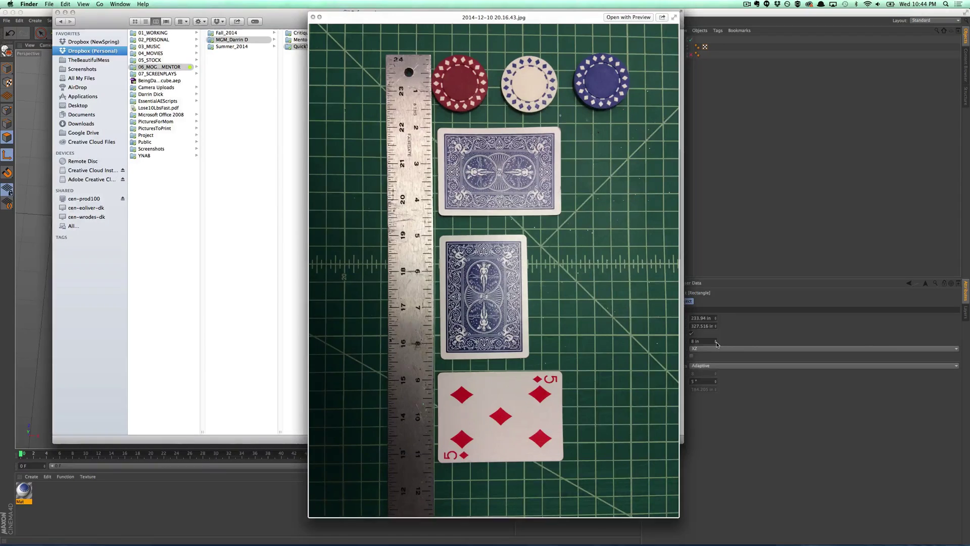
key(super+Tab)
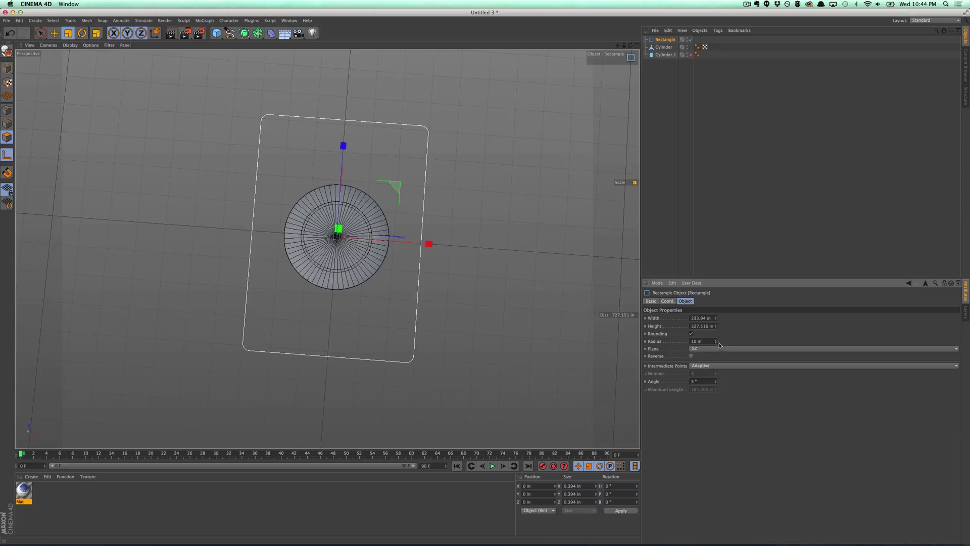
Add an Extrude generator and make the rectangle spline its child.
alt+drag(354, 314, 327, 217)
click(244, 33)
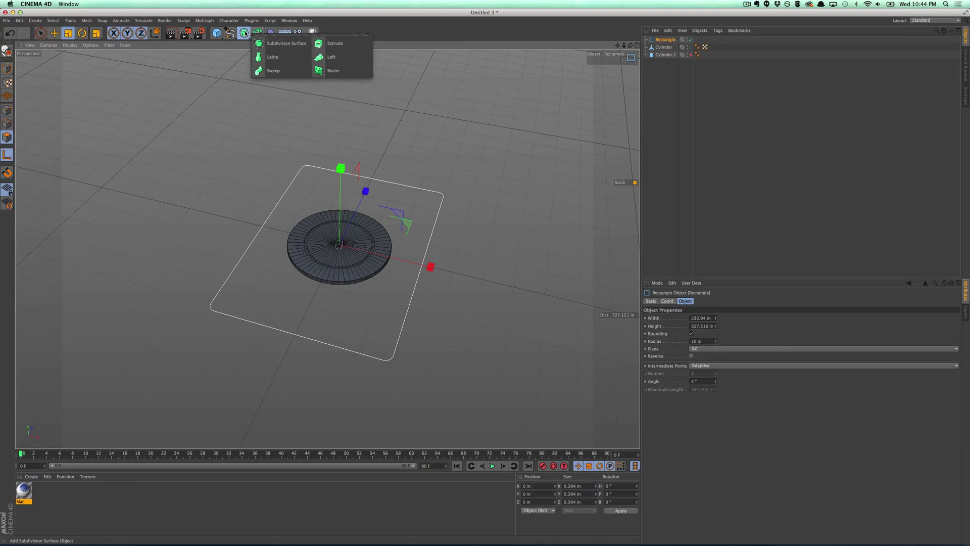
click(324, 43)
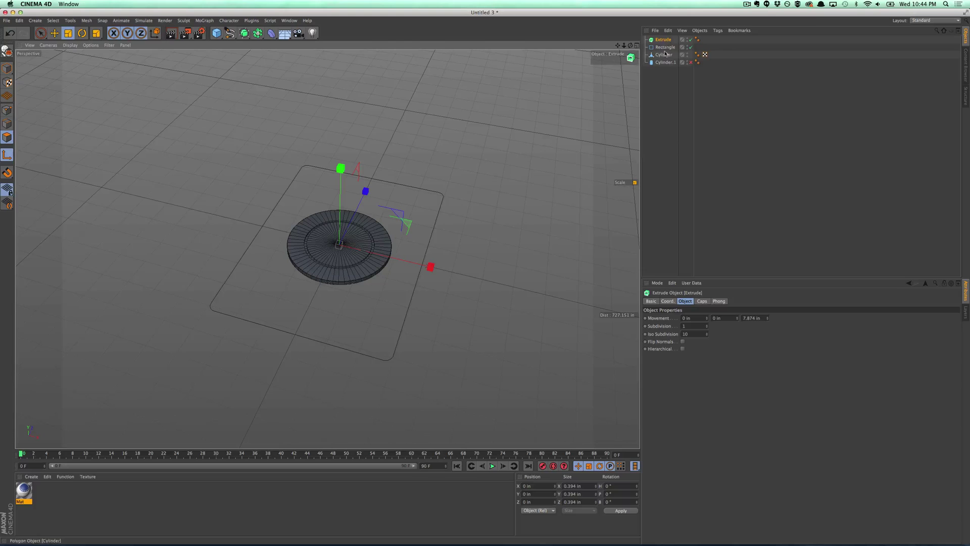
drag(662, 43, 663, 40)
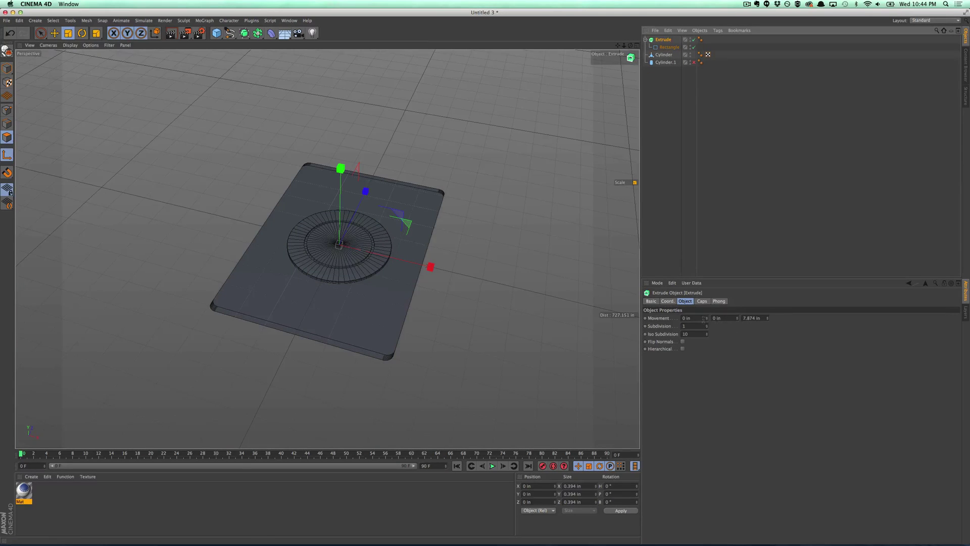
Set the Extrude generator's movement to 1 in along Y and 2.718 in along Z.
click(752, 318)
text(0)
key(Tab)
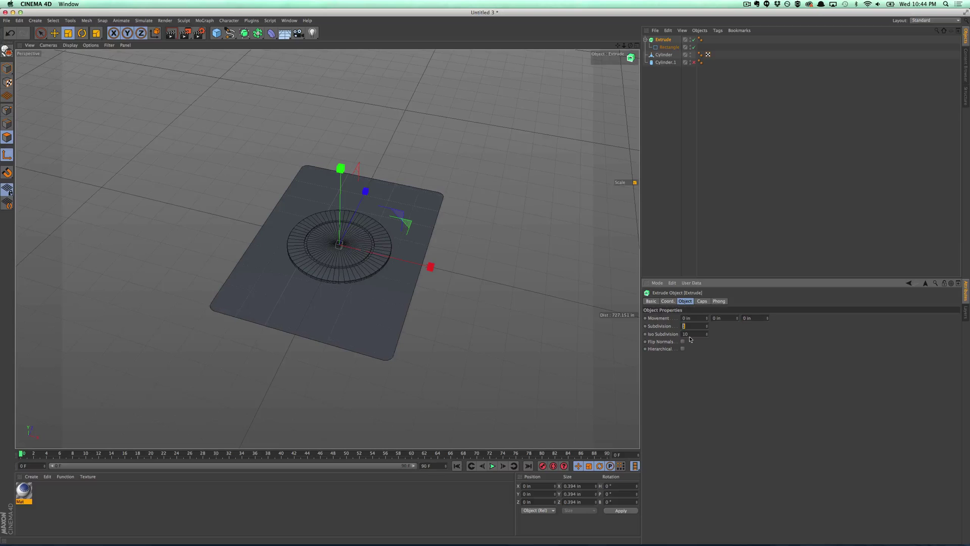
drag(736, 320, 736, 319)
click(728, 318)
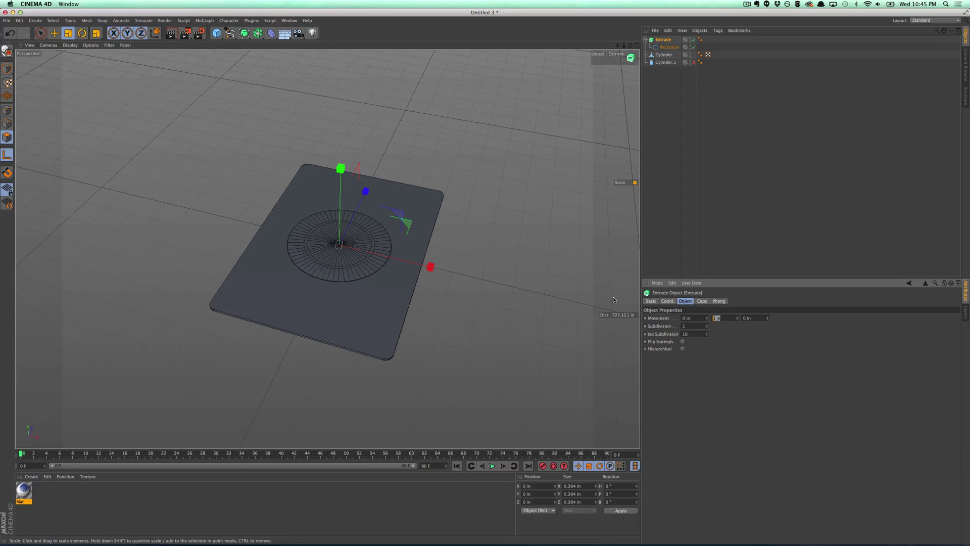
text(1)
key(Tab)
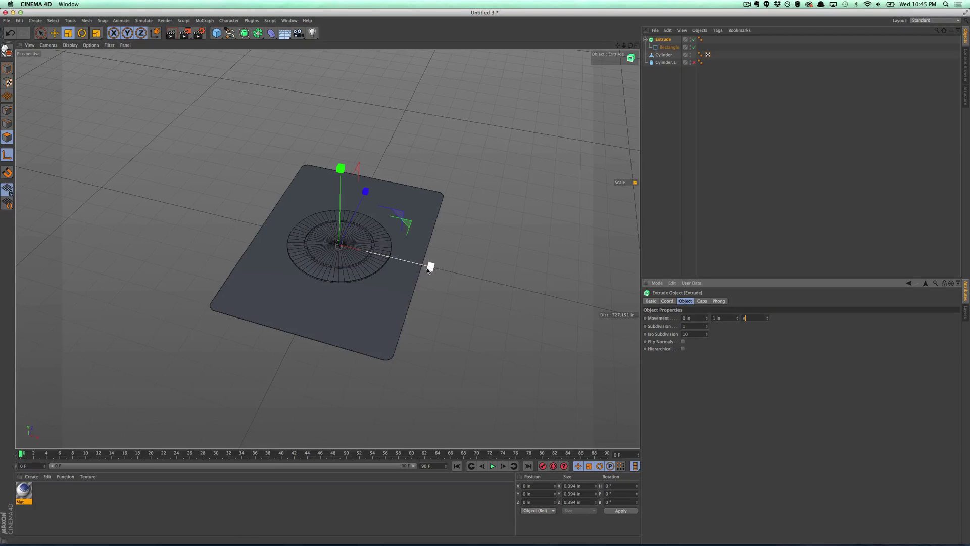
text(ee)
key(Return)
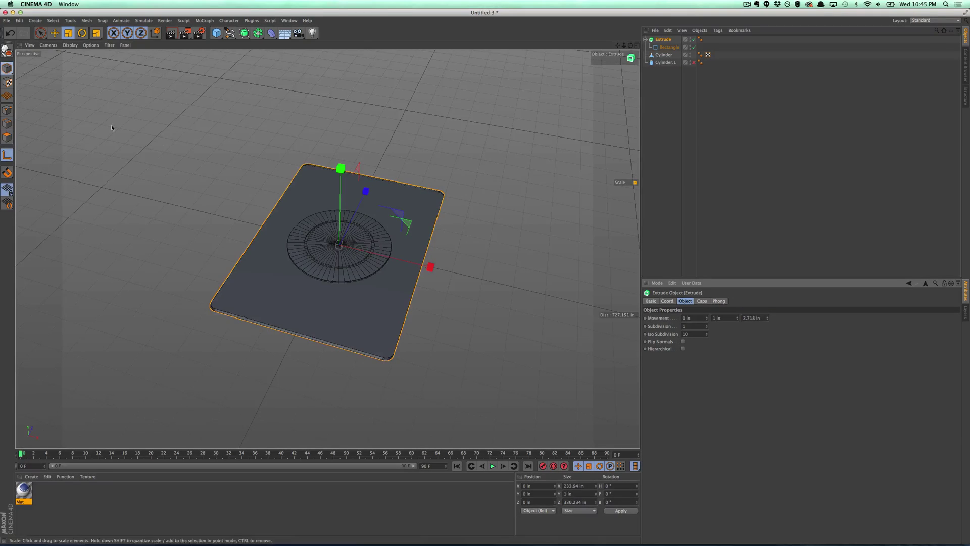
Try to move the extruded card away from the chip along the X axis and undo that move.
click(40, 33)
drag(435, 269, 286, 232)
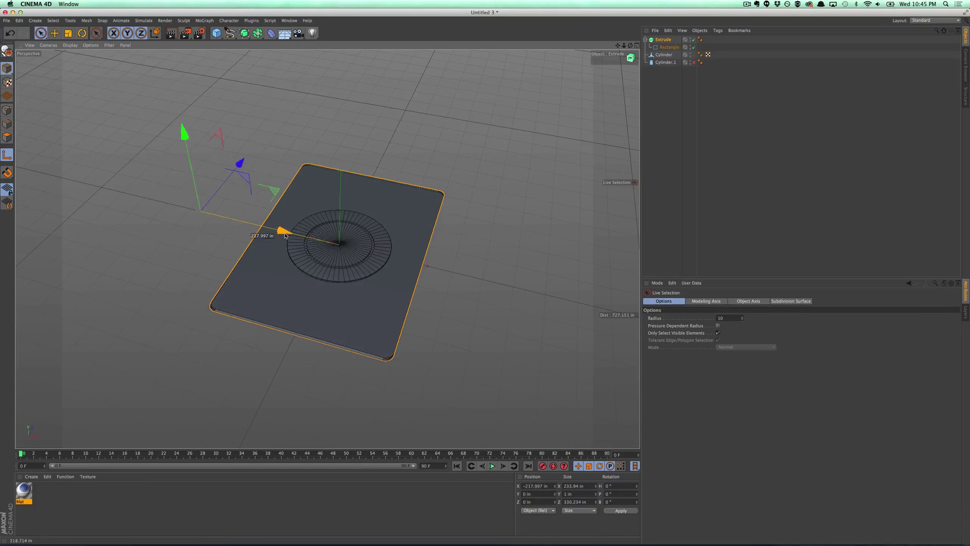
key(super+z)
Turn off axis modification and move the extruded card beside the chip to about -213.7 in along X.
click(662, 42)
click(662, 40)
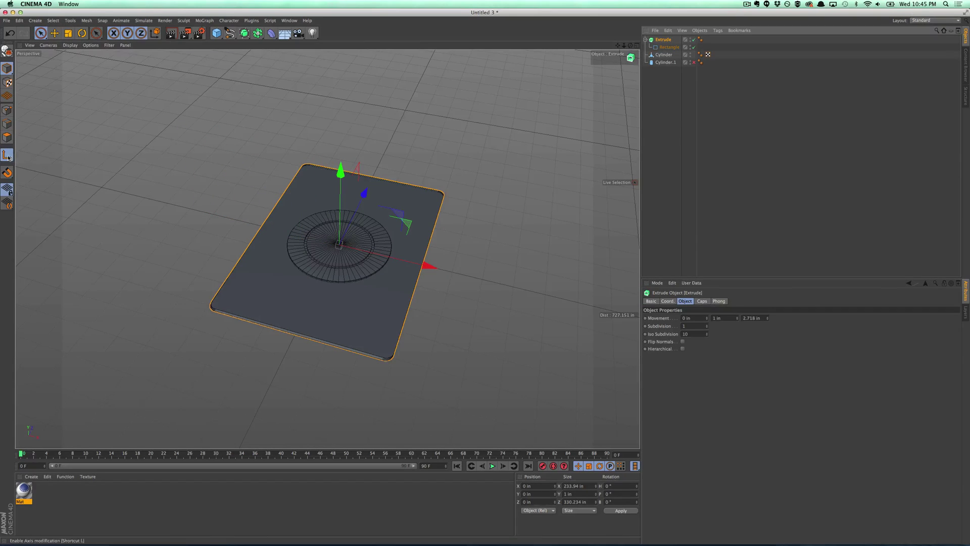
mouse_move(412, 259)
mouse_down()
mouse_move(264, 223)
mouse_move(243, 201)
mouse_move(234, 286)
mouse_move(211, 177)
mouse_move(227, 234)
mouse_up()
click(643, 137)
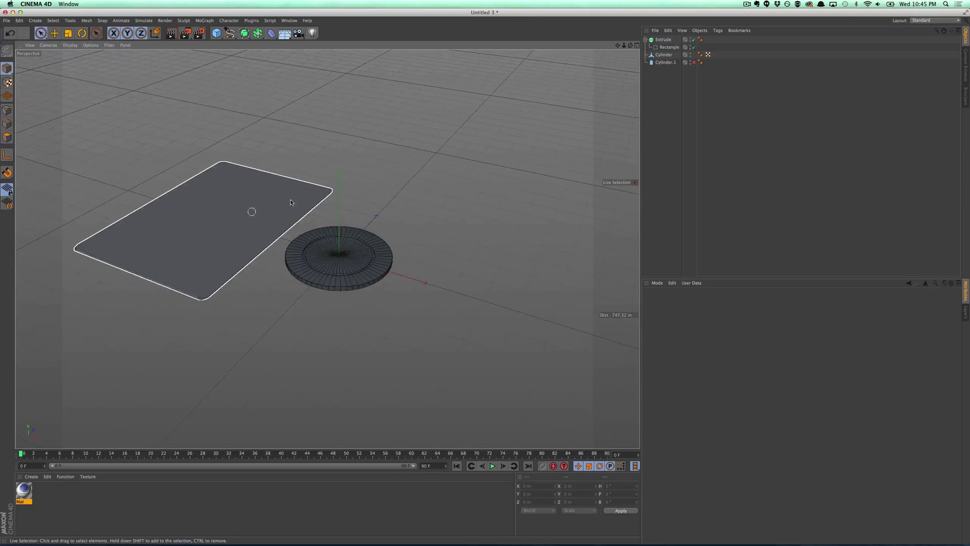
Set the card's extrusion movement to 1 in along Y and 0 in along Z.
click(663, 39)
click(718, 318)
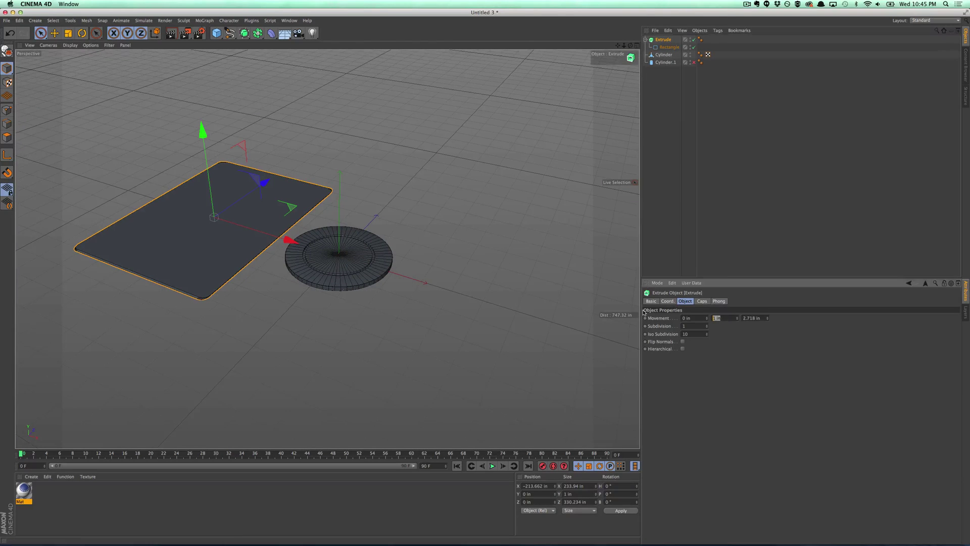
text(0)
key(Tab)
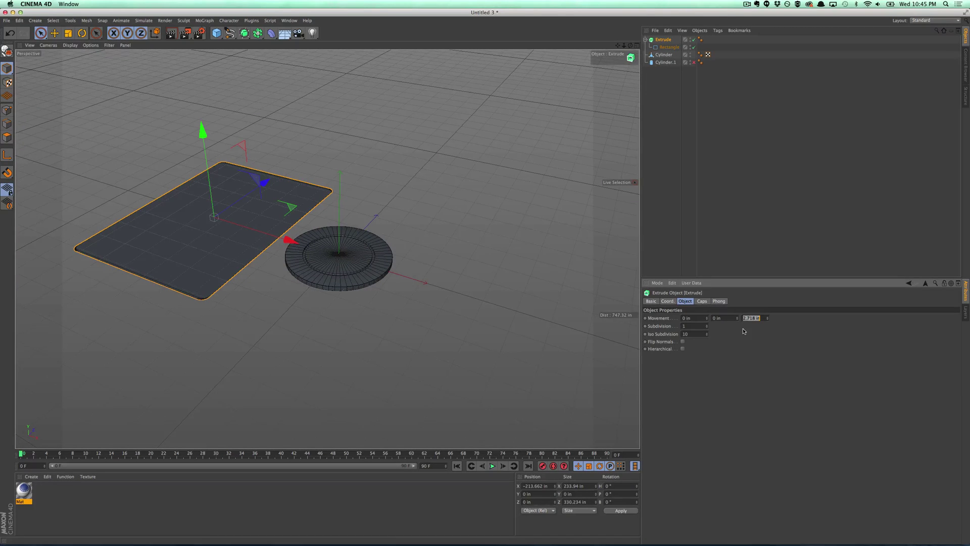
text(0)
key(Tab)
text(1)
key(Tab)
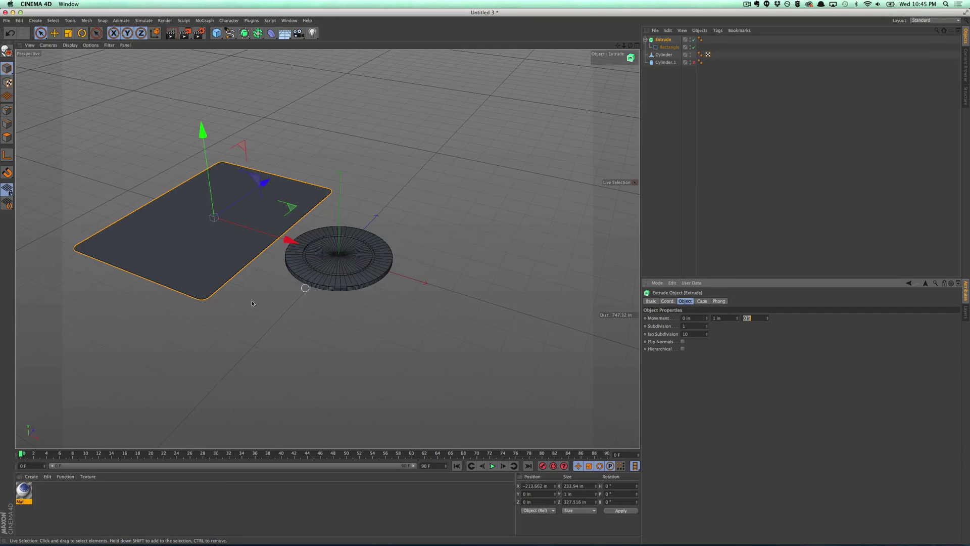
Deselect the card and examine the card and chip side by side from several angles.
mouse_move(180, 260)
alt+mouse_down()
mouse_move(181, 250)
mouse_move(180, 277)
alt+mouse_up()
click(676, 113)
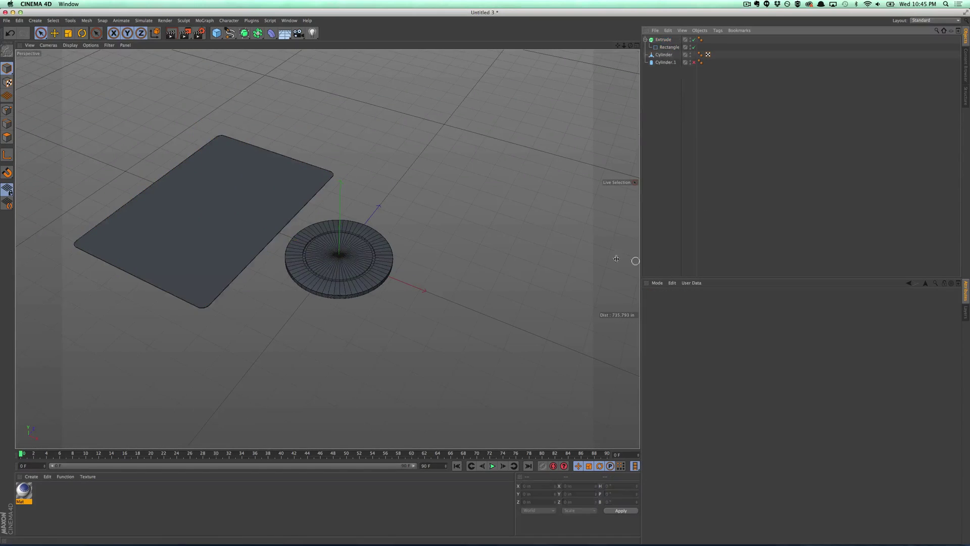
alt+drag(339, 261, 336, 288)
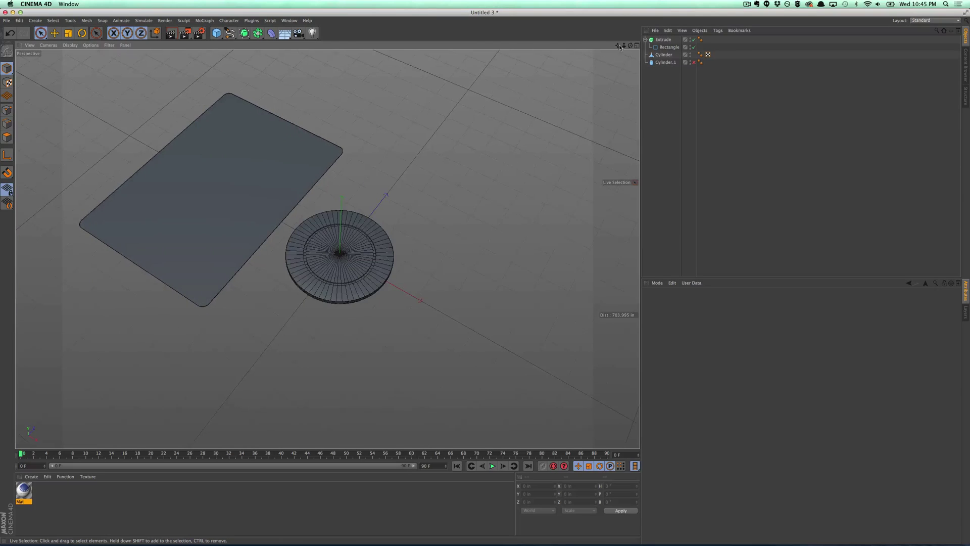
drag(618, 45, 709, 99)
alt+drag(328, 249, 430, 293)
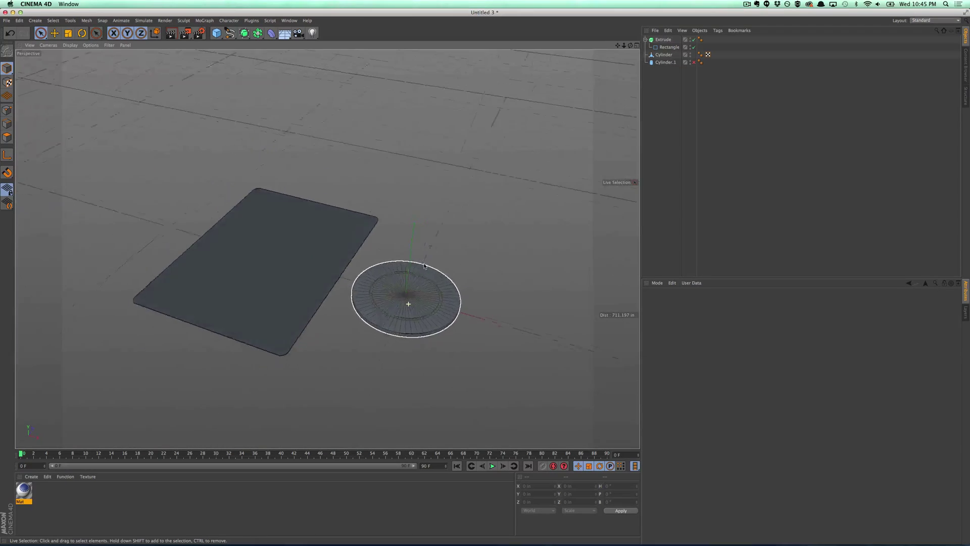